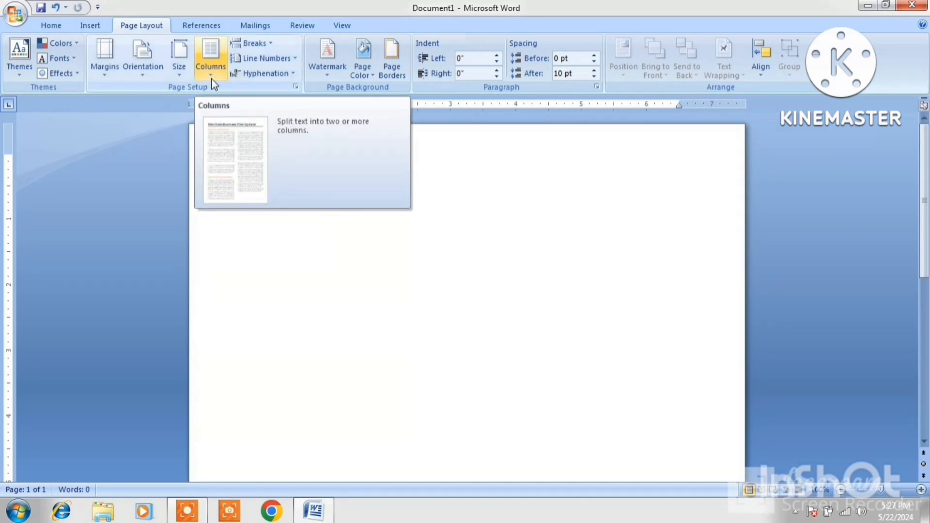
click(211, 77)
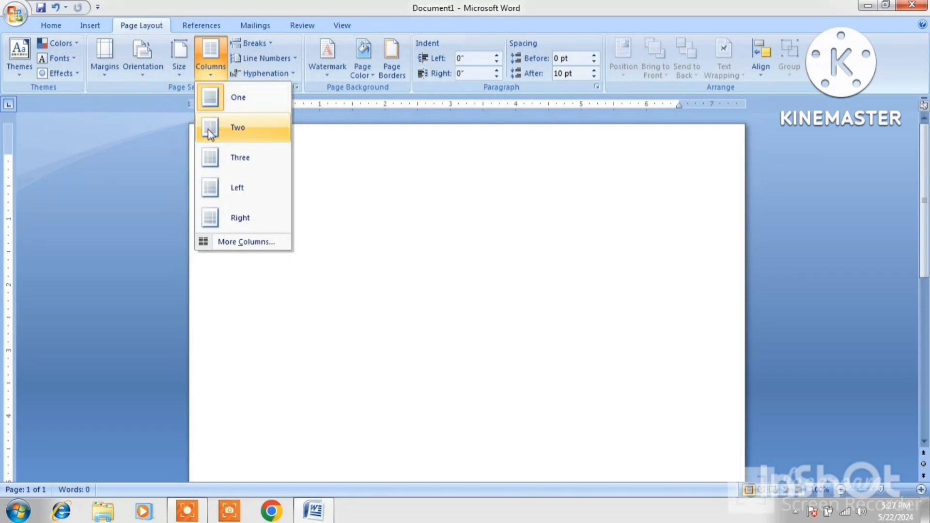
click(223, 242)
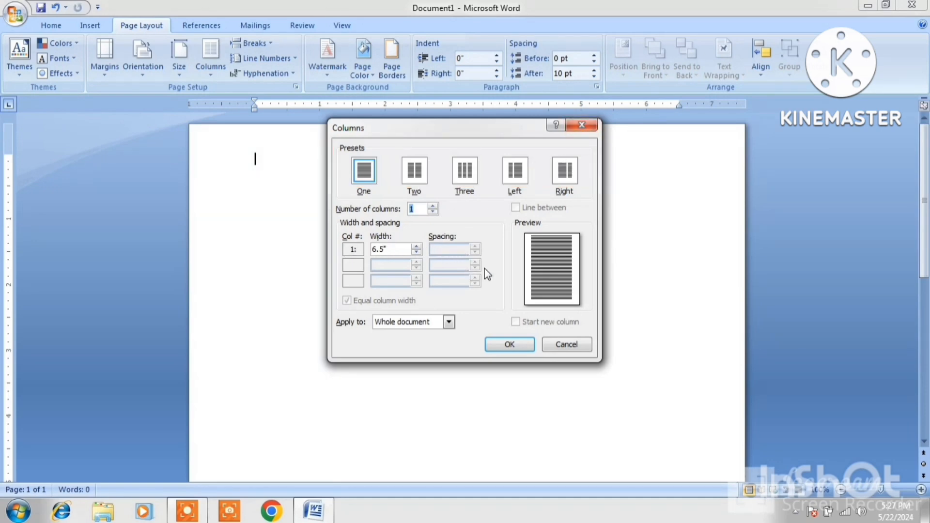
click(582, 125)
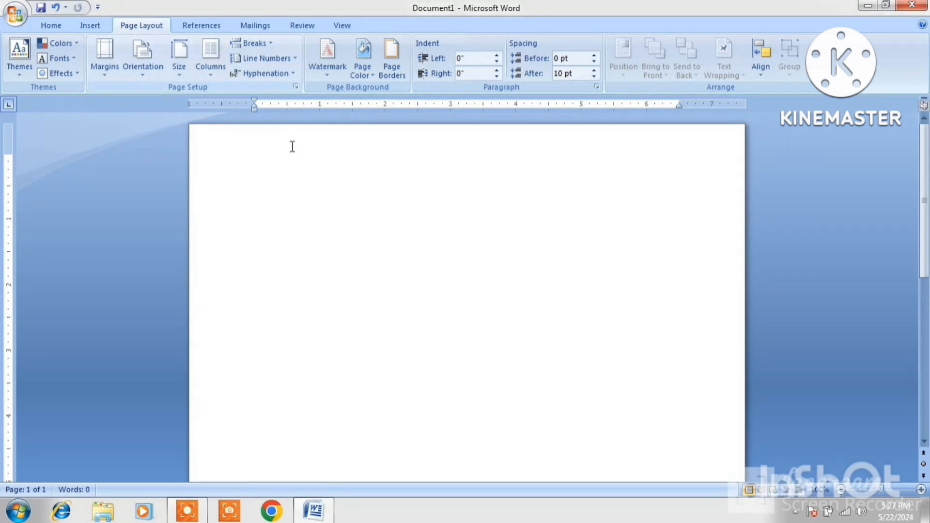
Step: Split the page into two columns and fill just over three lines of the first with repeated letter "g"
click(210, 77)
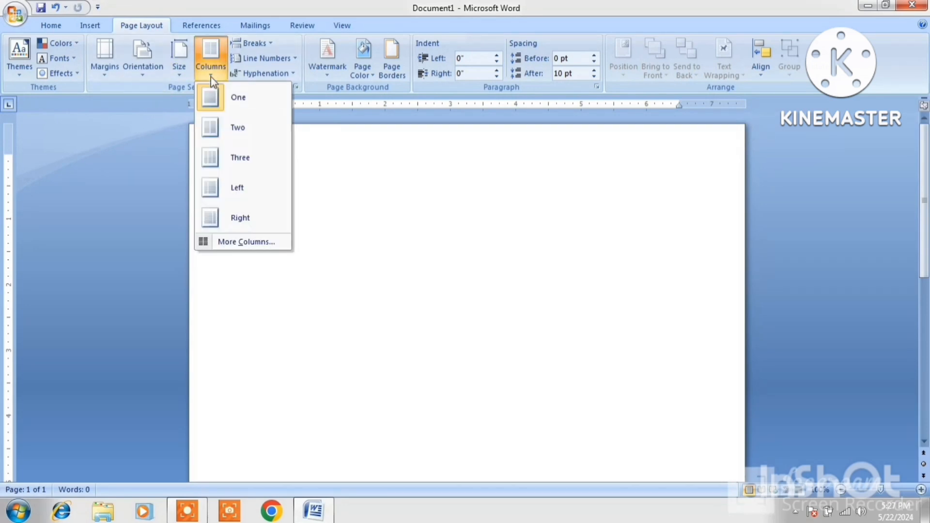
click(218, 121)
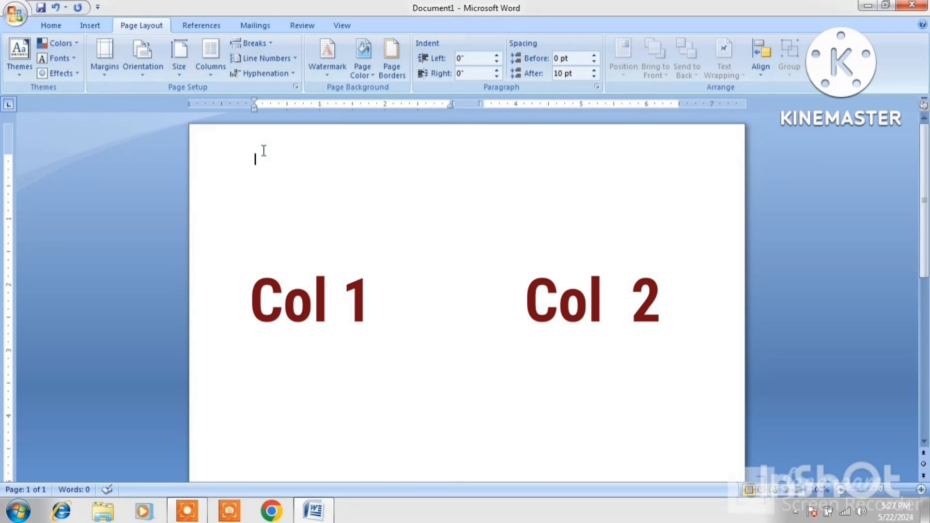
text(ggggggggggggggggggggggggggggggggggggggggggggg)
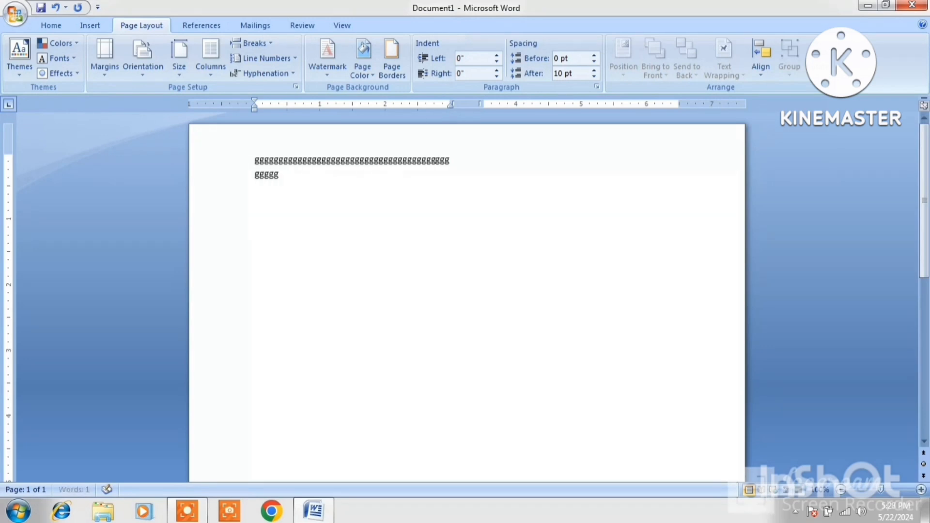
text(gggggggggggggggggggggggggggggggggggggggggggggggggggggggggggggggggg)
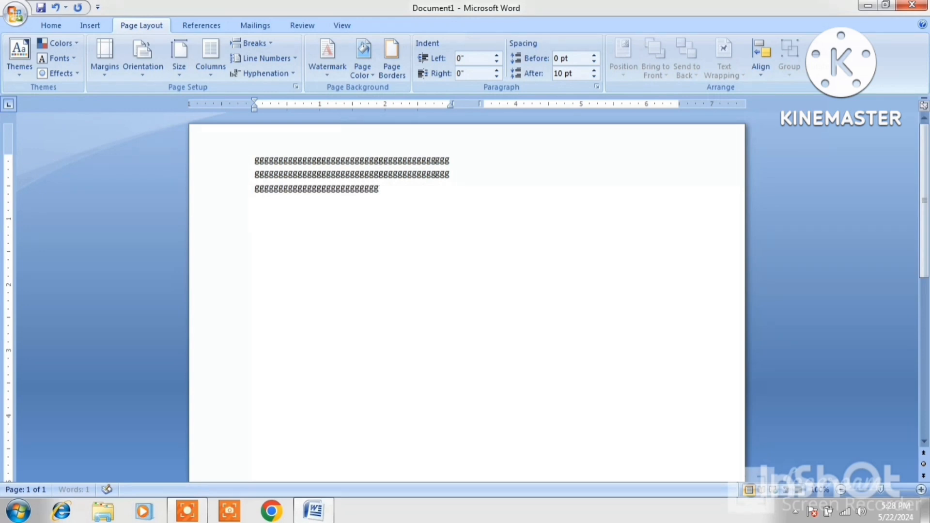
text(ggggggggggggggggggggg)
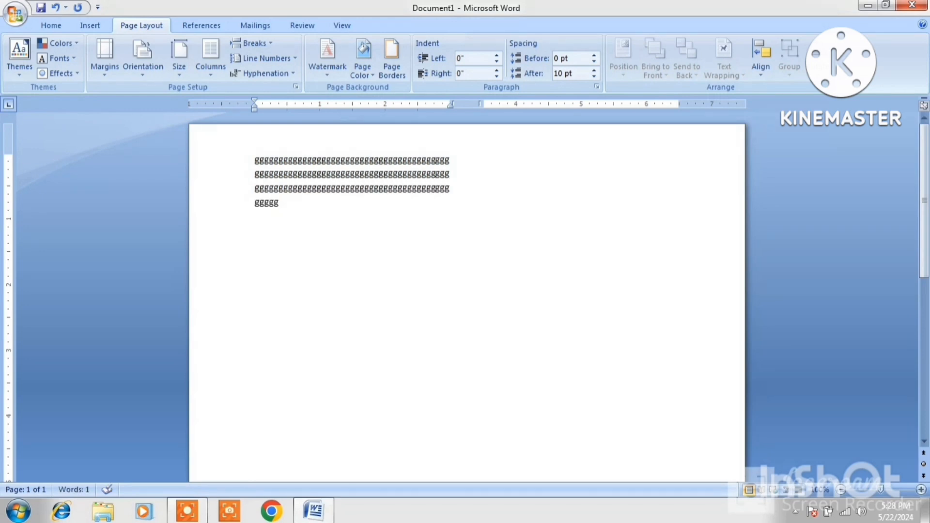
Step: Apply the two-column layout from this point forward, with a new column started at the insertion point
click(211, 68)
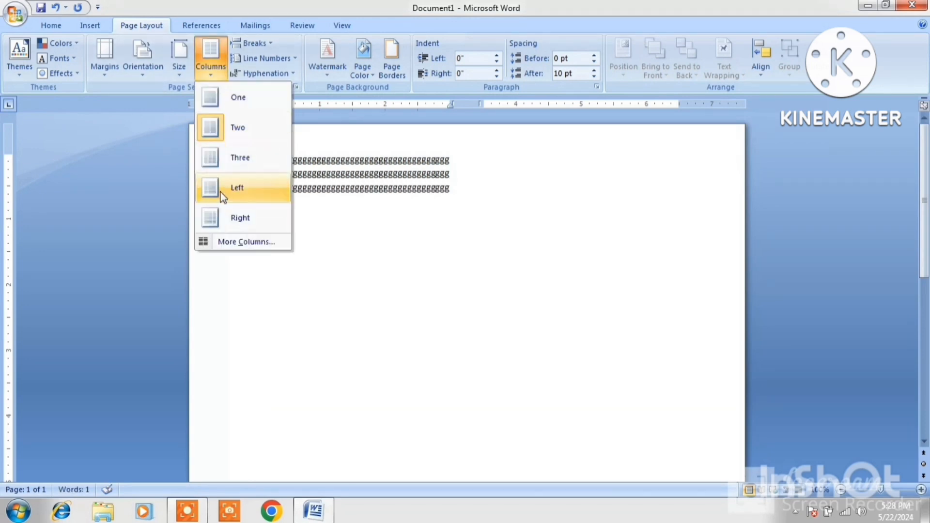
click(228, 242)
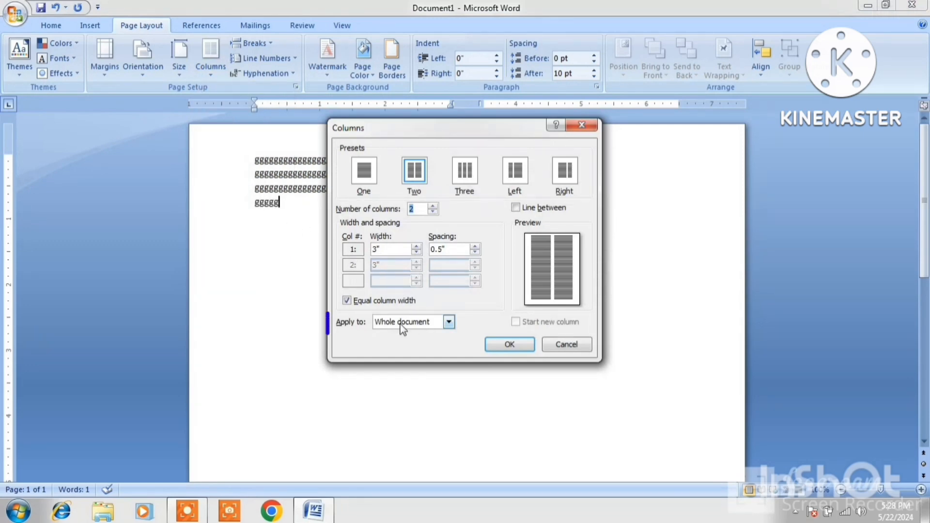
click(449, 324)
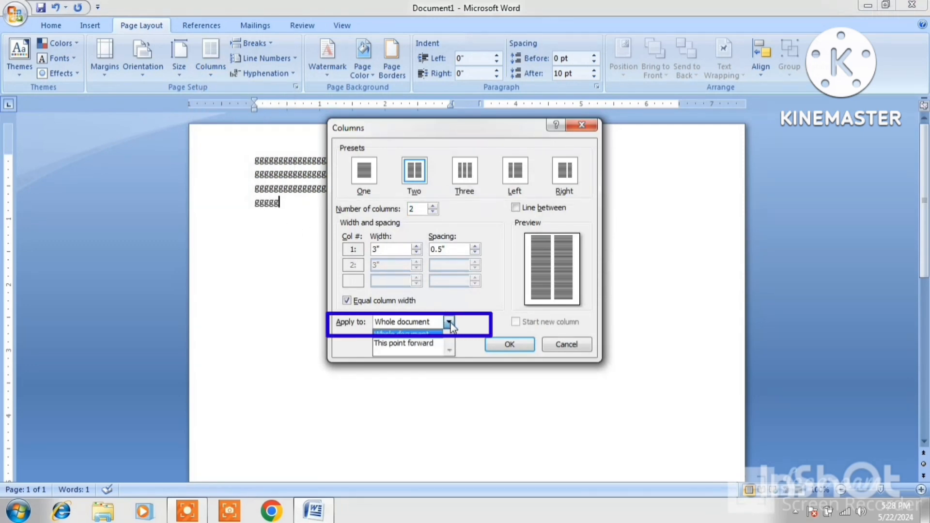
click(418, 347)
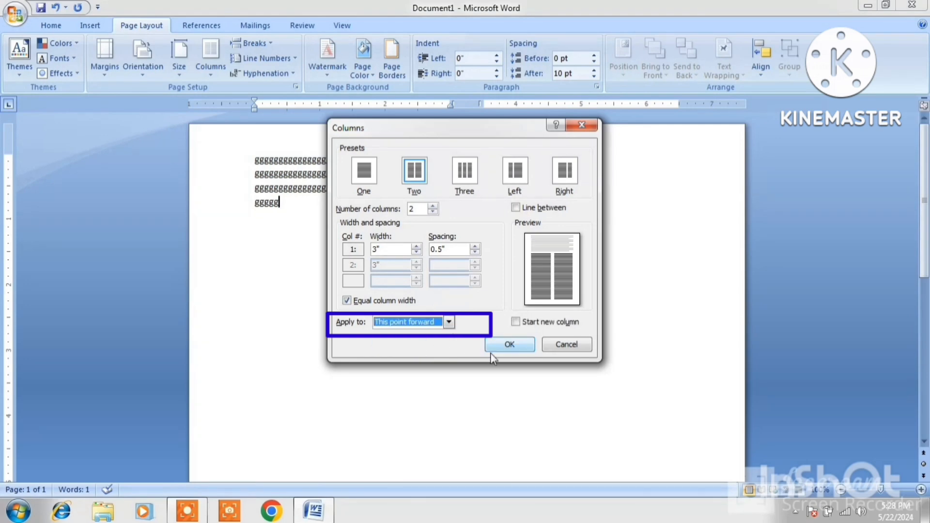
click(517, 322)
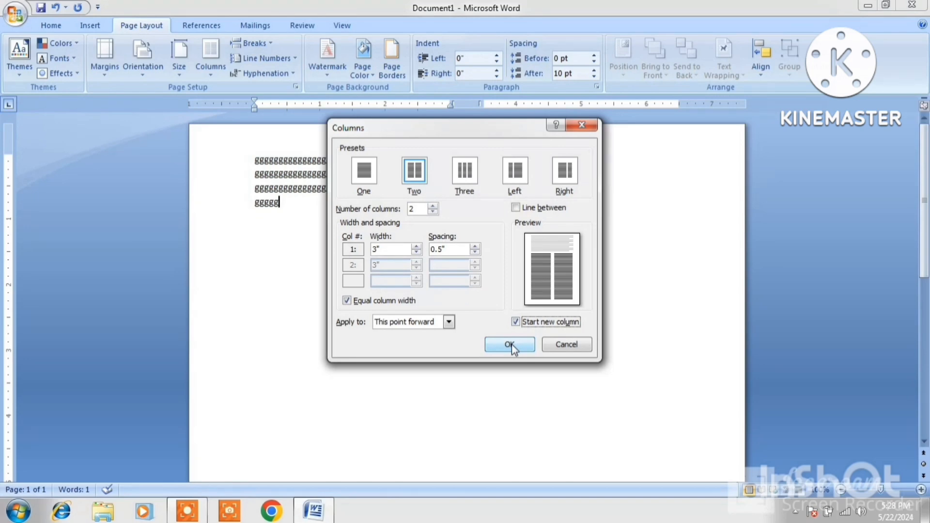
click(509, 344)
Step: Enter two paragraphs of random filler text in the second column, beginning with "gygygy" and "kklokol"
text(gyg)
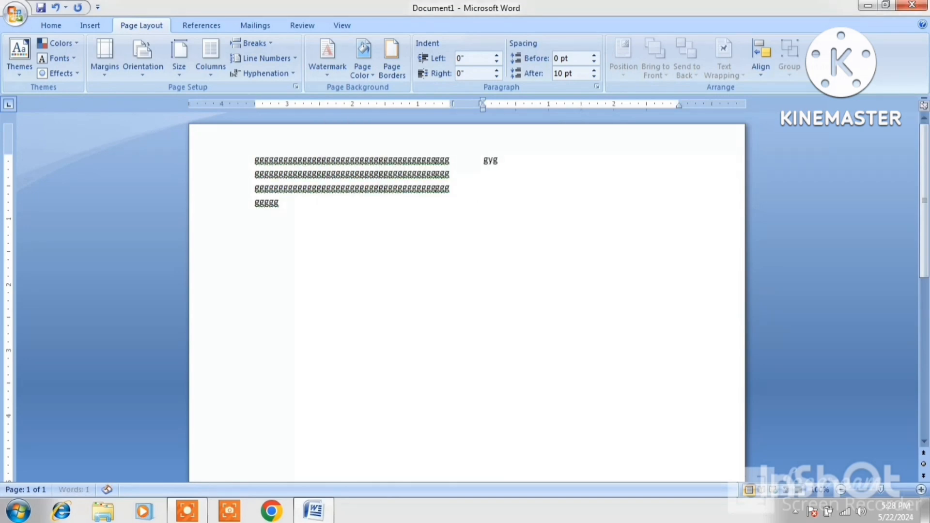
text(ygygygyugughuhuhuihuih)
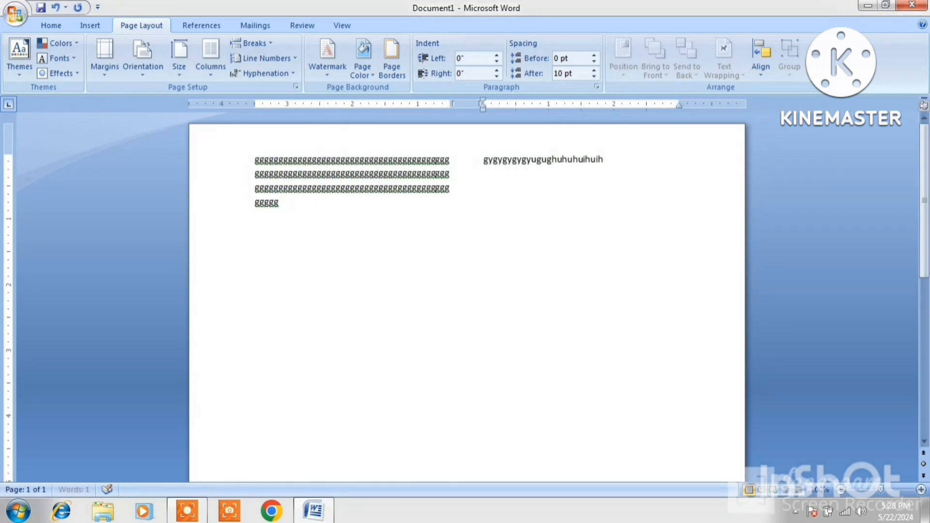
text(ihjihjihjijijijijij)
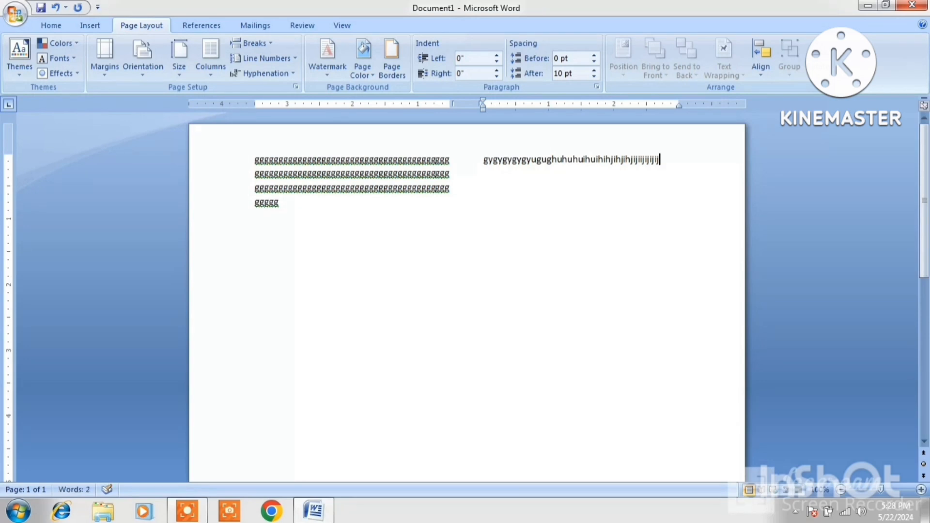
key(Return)
text(kklokolkjoljkojko)
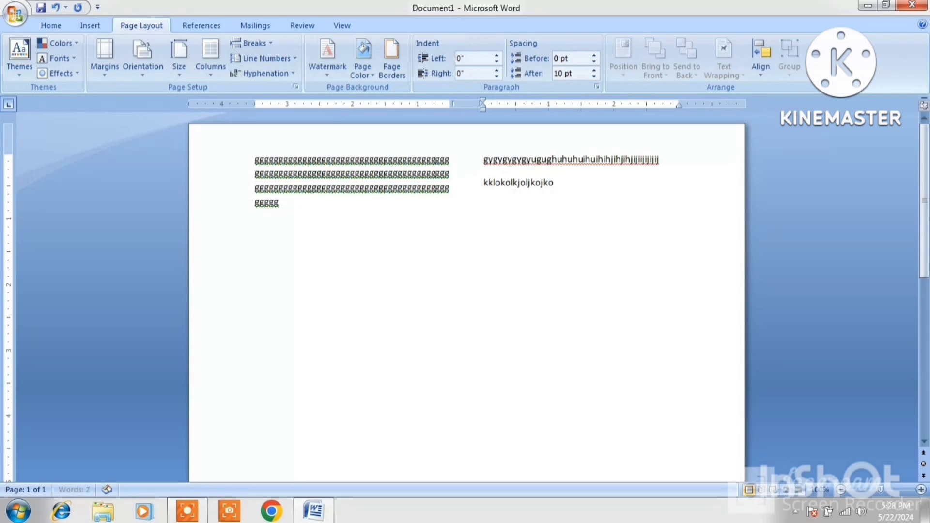
text(joljkjikjkojoijojojoj)
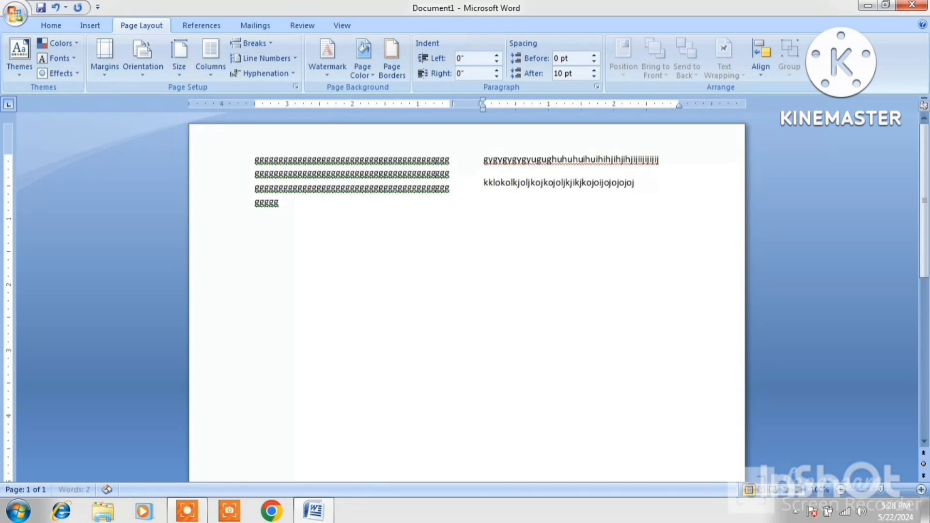
text(ojojojojoj)
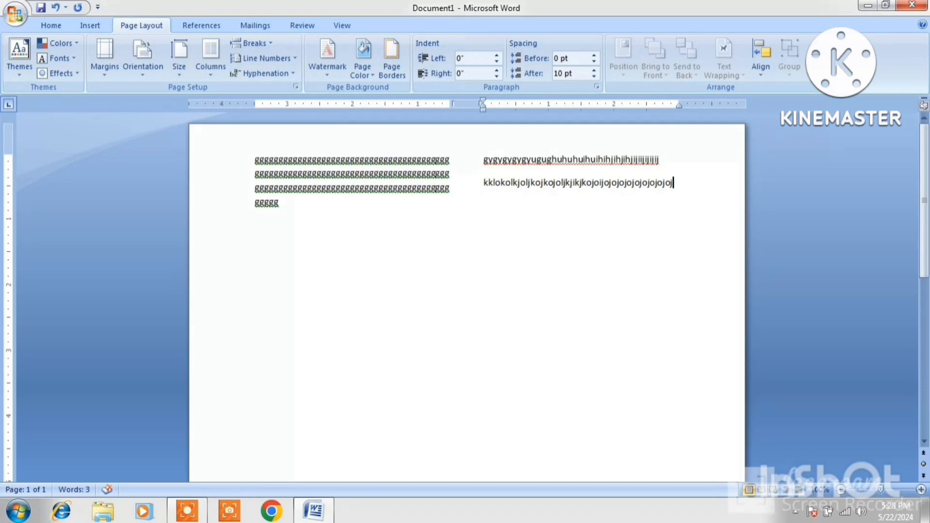
Step: Add a line between the two columns of this section
click(210, 73)
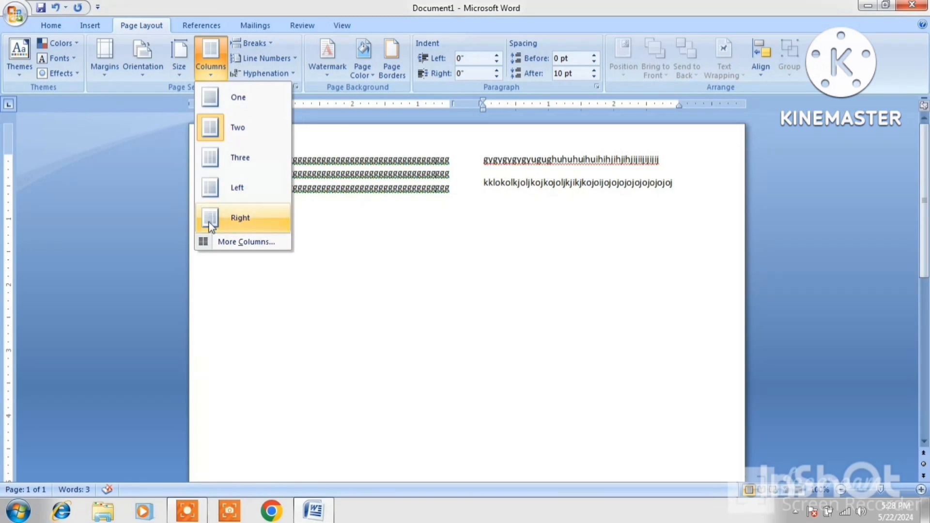
click(234, 245)
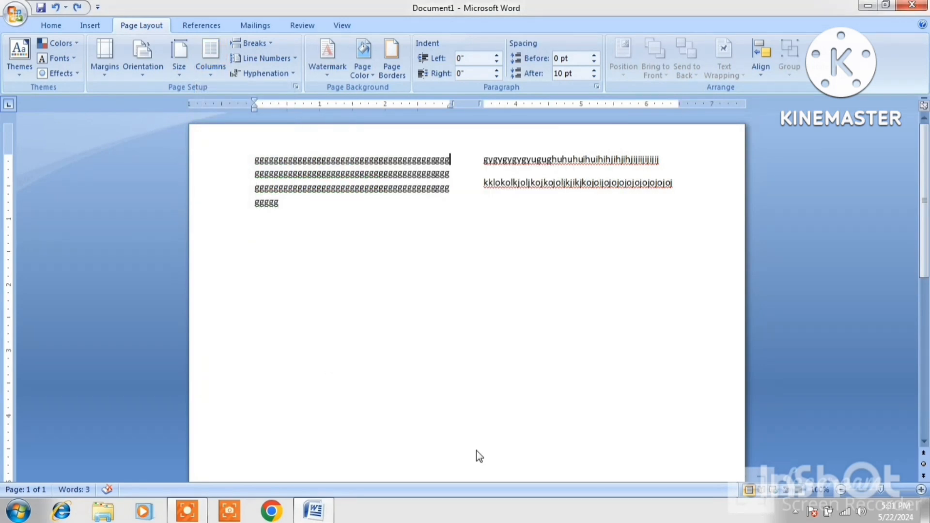
click(211, 73)
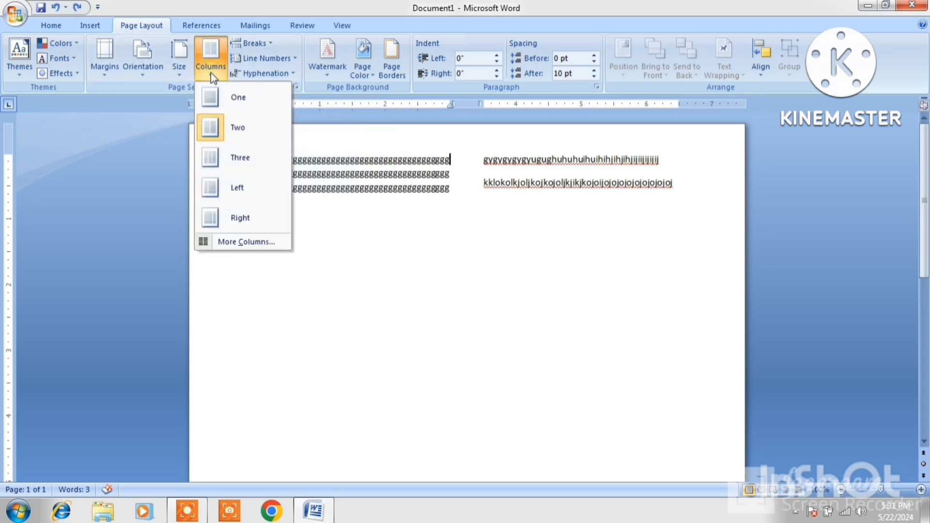
click(230, 243)
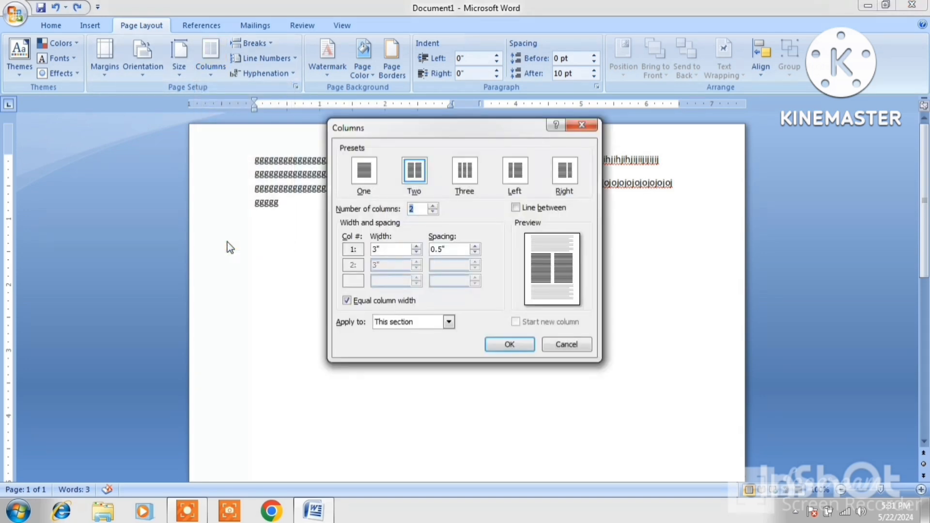
click(516, 208)
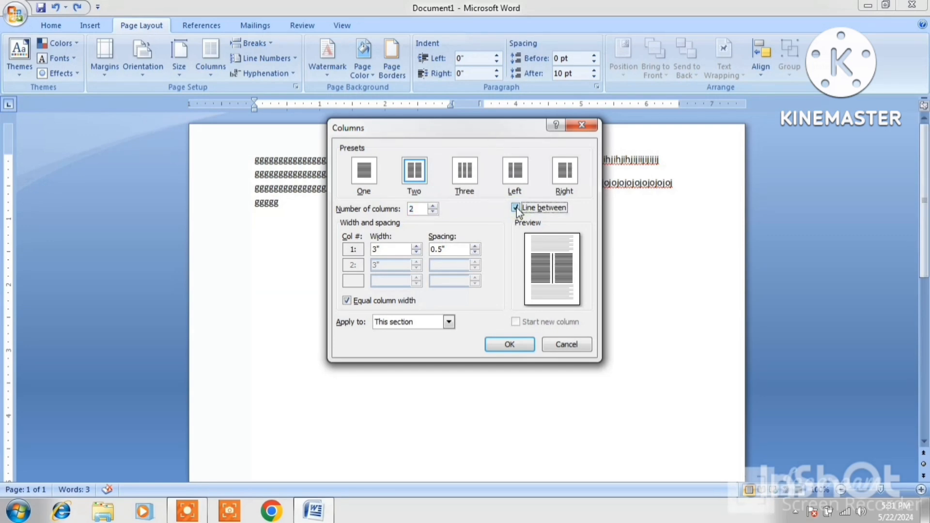
click(509, 344)
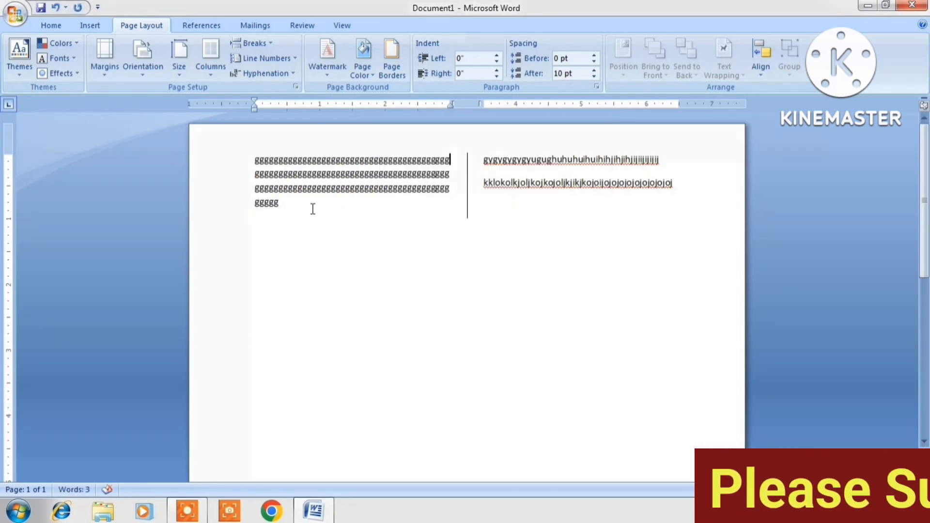
Step: Append "bjnjk" to the first column's text and add the paragraphs "nknknk", "mlmlkml" and "mlml" below it
click(279, 203)
text(bjnjk)
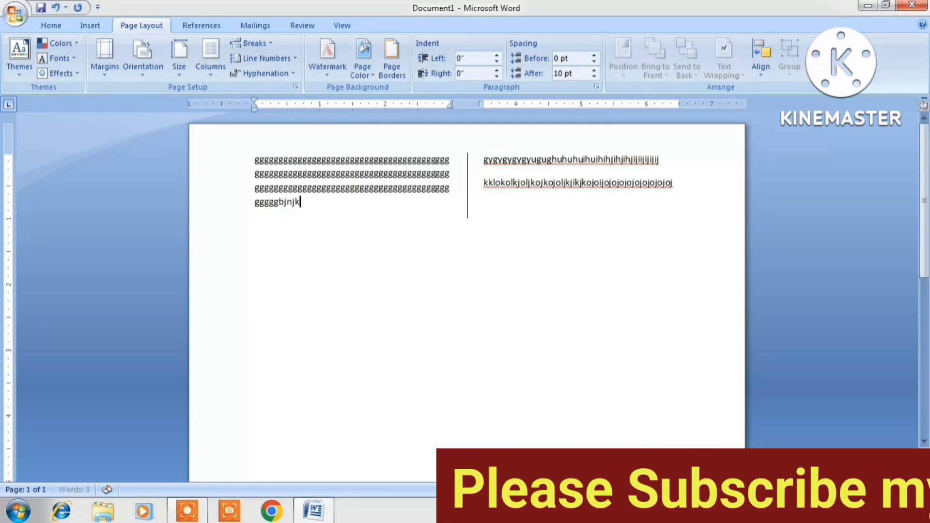
key(Return)
text(nknknk)
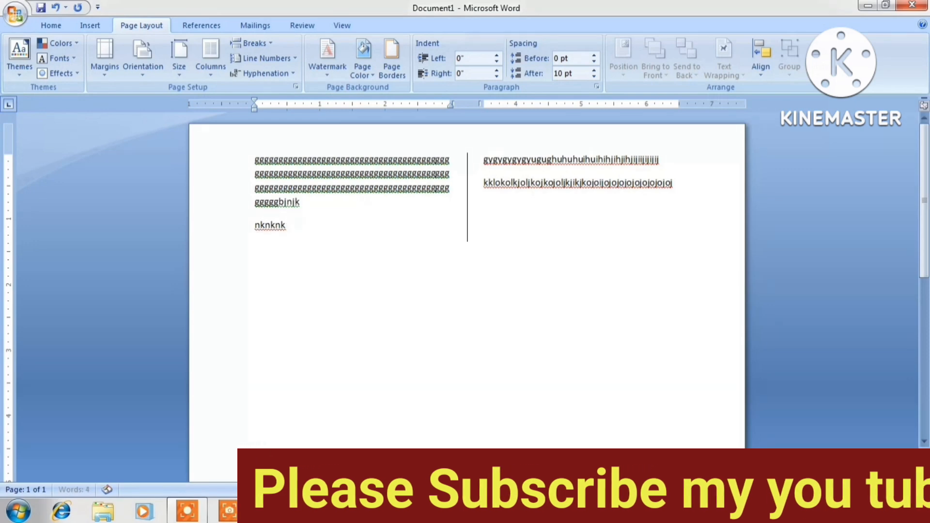
key(Return)
text(mlmlkml)
key(Return)
text(mlm)
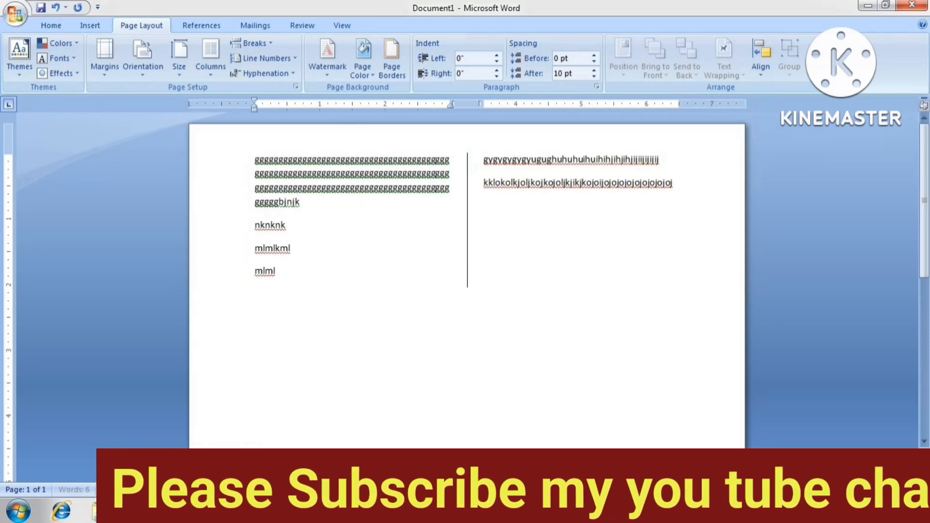
text(l)
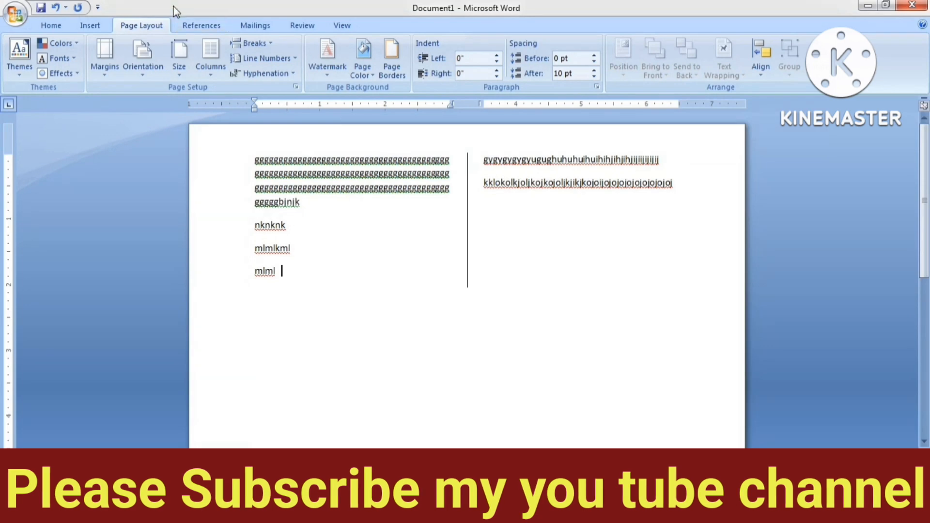
Step: Change the section containing the "g" text to a single column
click(212, 73)
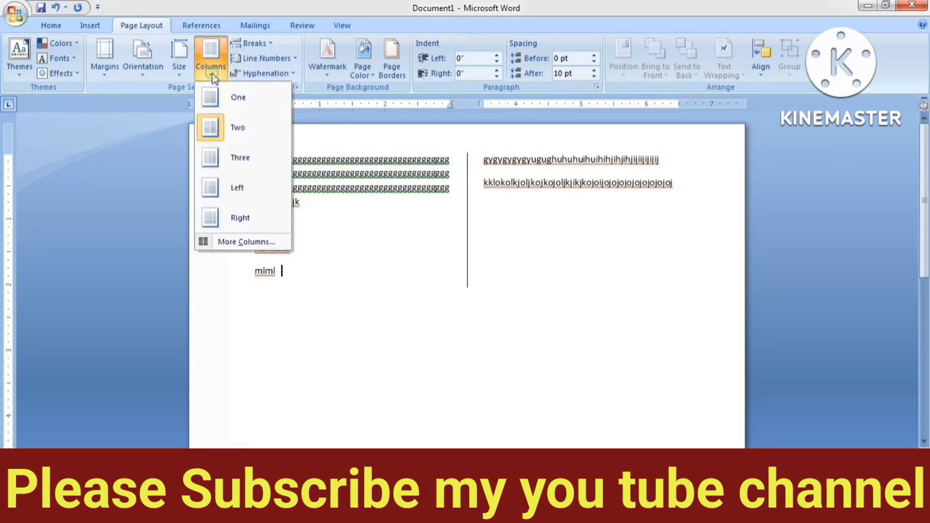
click(224, 97)
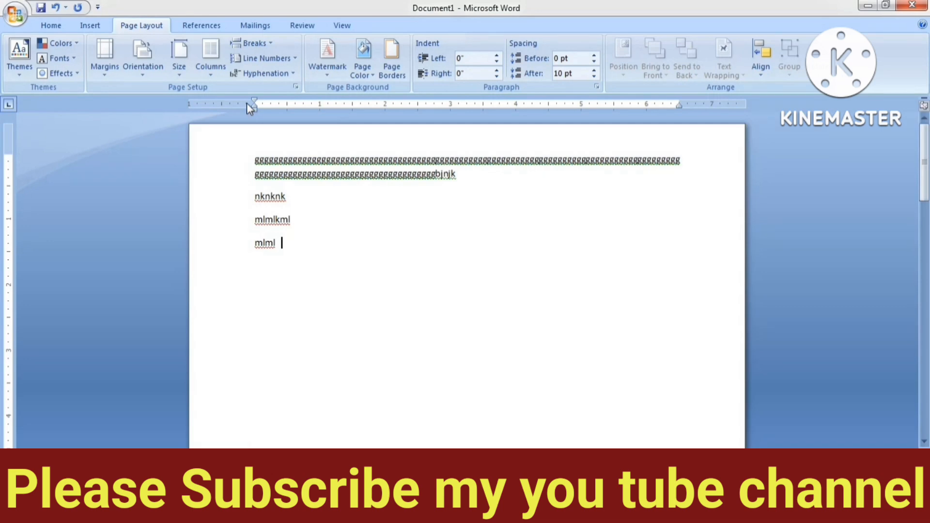
Step: Undo all the column changes and filler text until the page is blank again
key(ctrl+z)
key(ctrl+z)
key(ctrl+z)
key(ctrl+z)
key(ctrl+z)
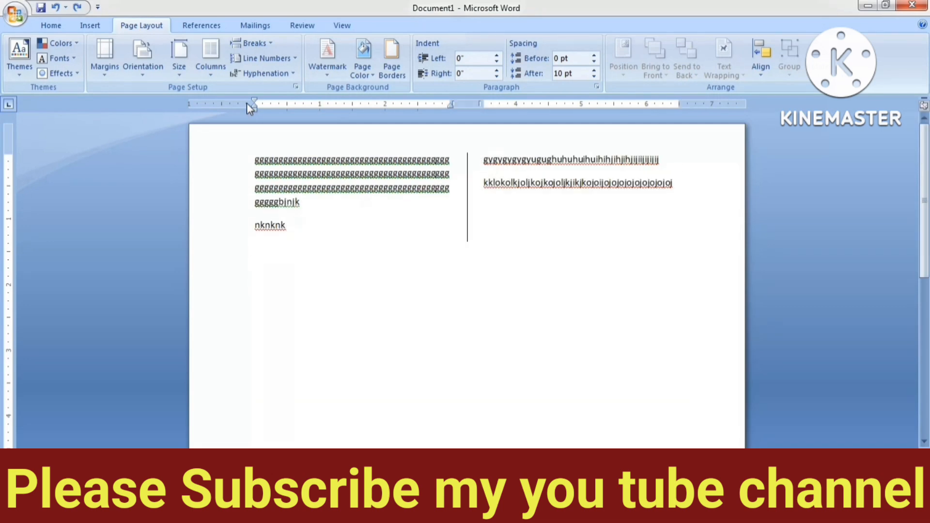
key(ctrl+z)
key(ctrl+z)
key(ctrl+z)
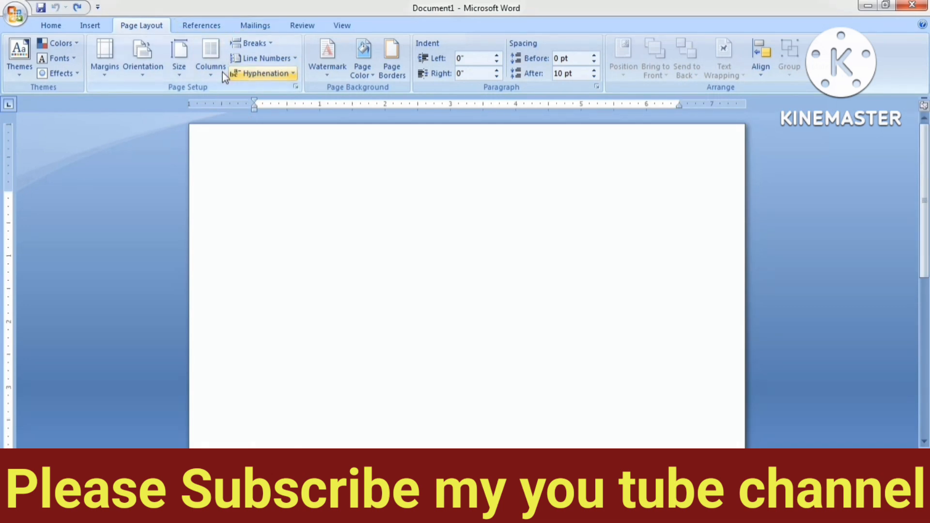
Step: Split the blank page into three columns
click(213, 73)
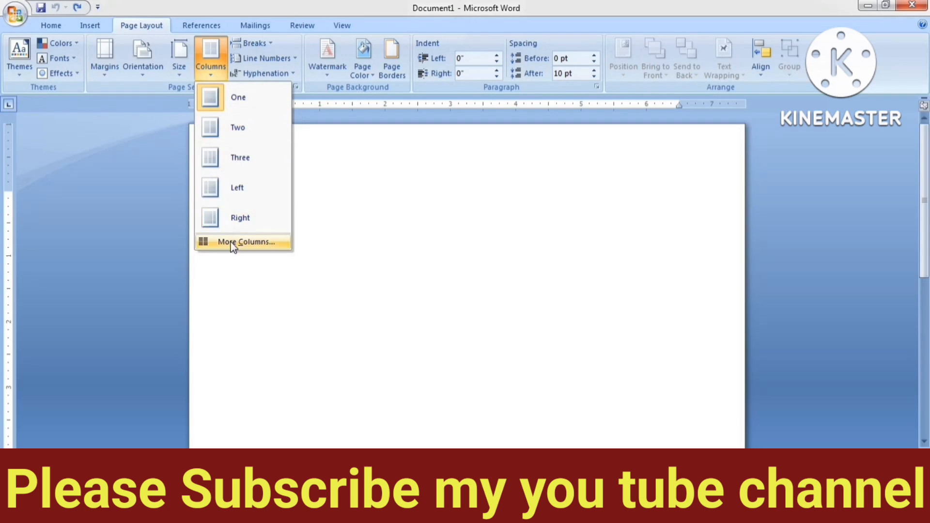
click(241, 162)
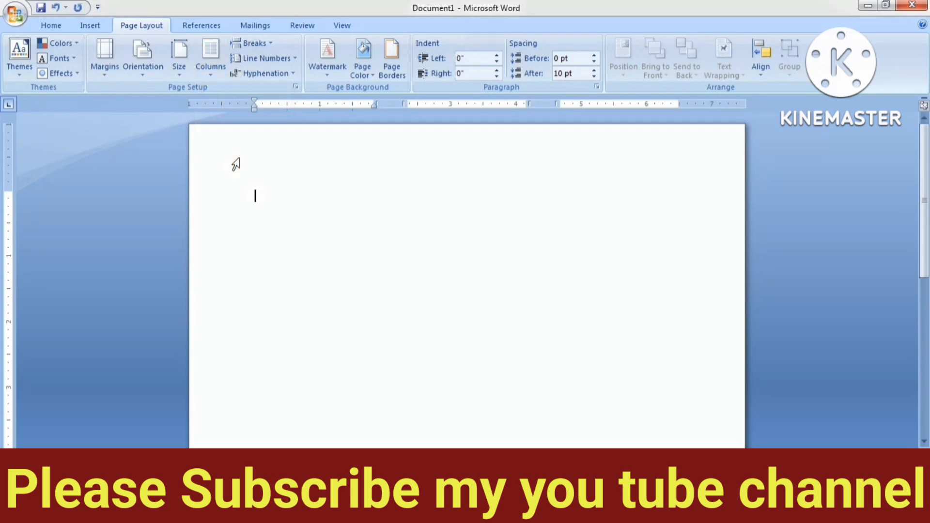
click(374, 107)
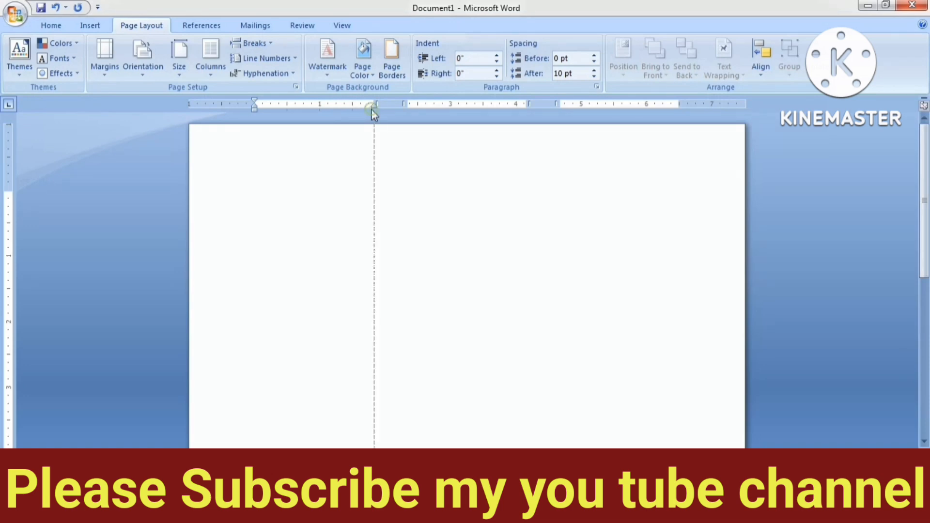
click(526, 103)
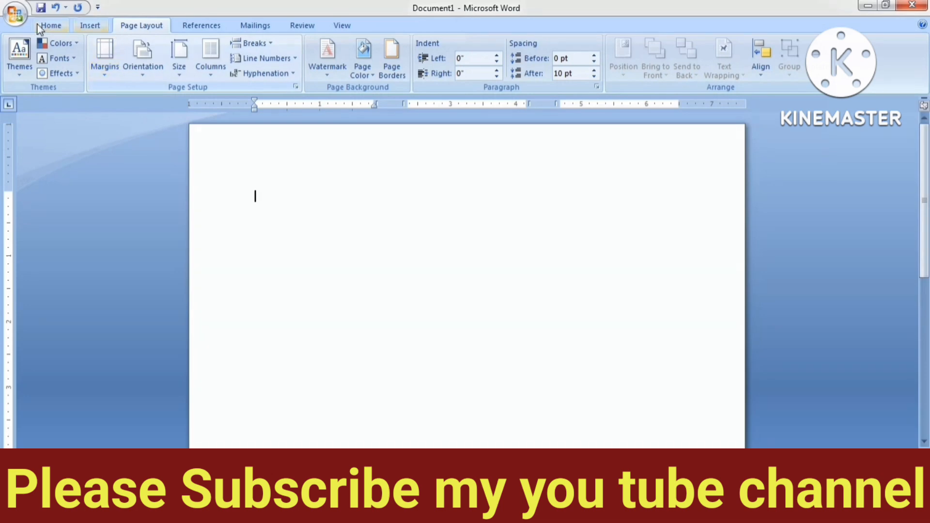
Step: Grow the font size by five increments for the text at the start of the blank page
click(51, 26)
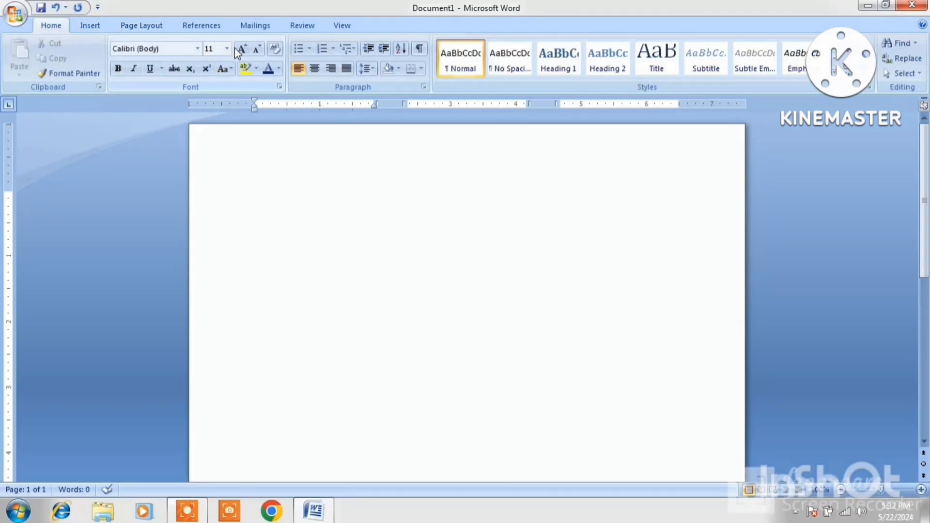
click(242, 49)
click(242, 49)
click(241, 49)
click(242, 49)
click(242, 49)
click(87, 30)
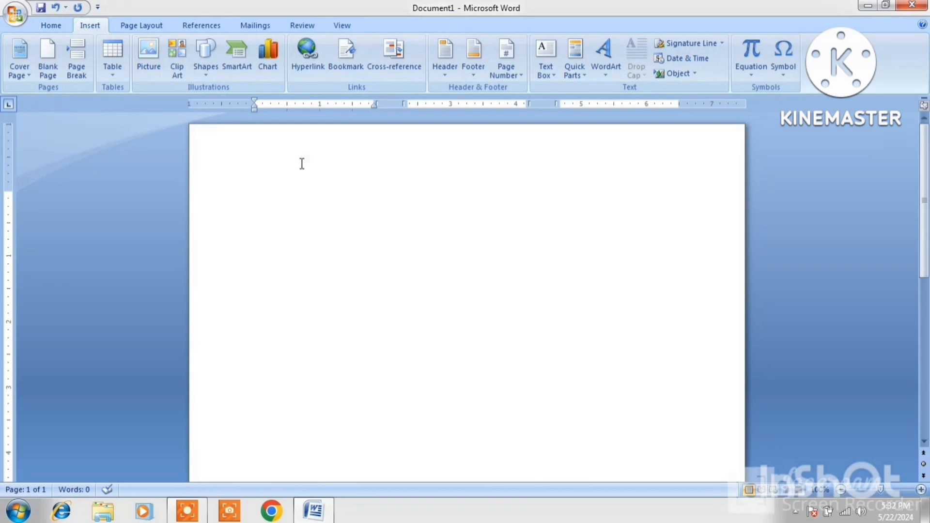
Step: Fill the first column with six lines of unbroken filler text, from "fgygfyhghjghghj" to "hujhuj"
text(fgygfyhghjghghj)
key(Return)
text(ghjghjghjghjghj)
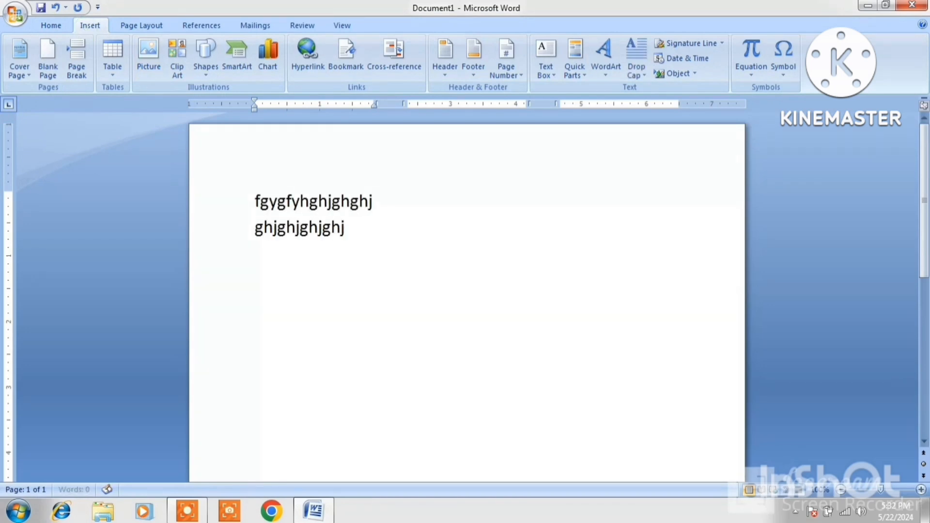
key(Return)
text(gujghujghujhguj)
key(Return)
text(hgujghujghujhg)
key(Return)
text(ujghujhujhujhuj)
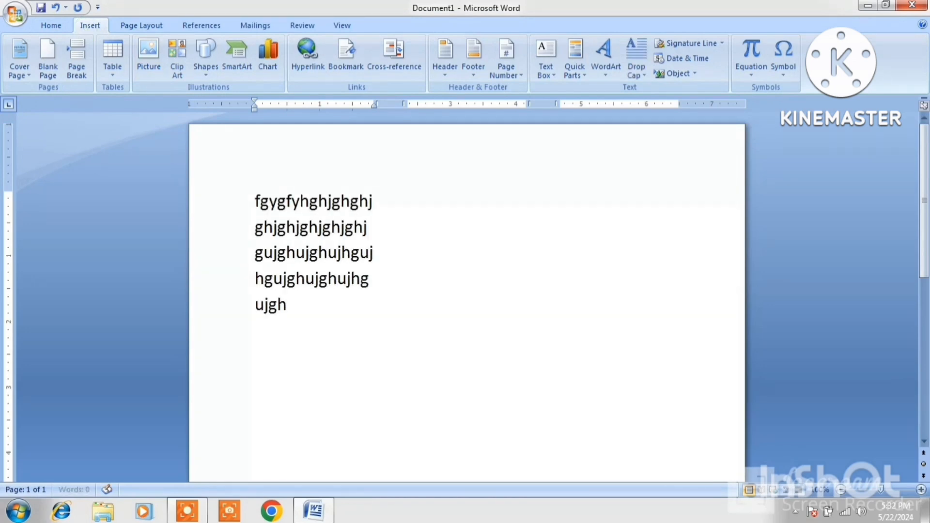
key(Return)
text(hujhuj)
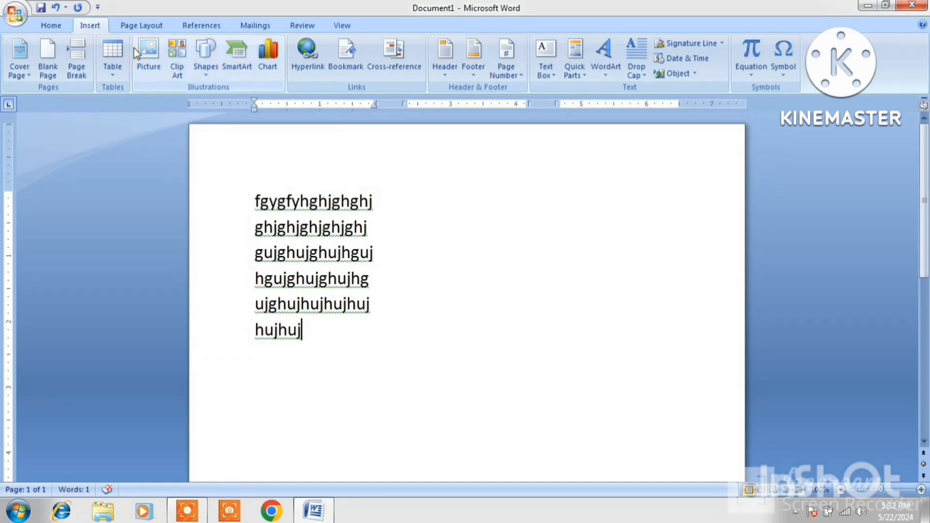
Step: Apply the three-column layout from this point forward with Start new column enabled, moving on to the second column
click(138, 27)
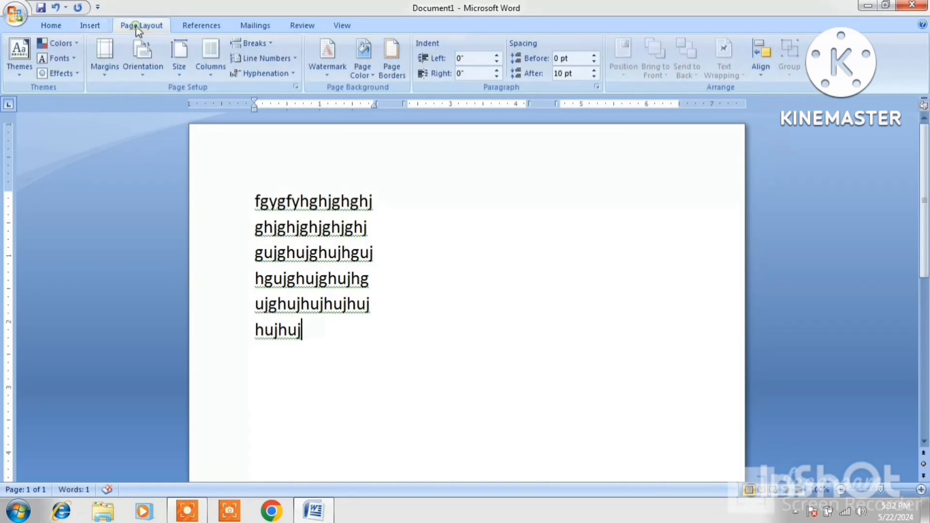
click(213, 76)
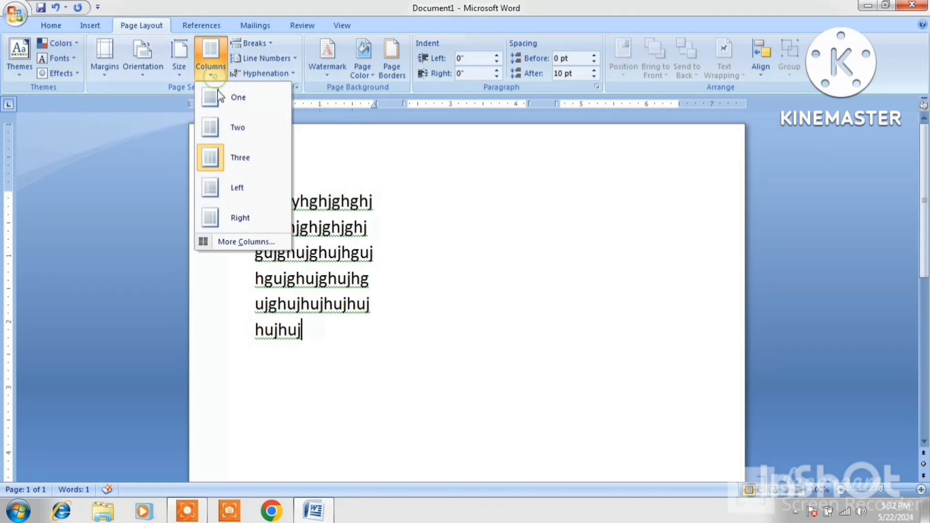
click(236, 244)
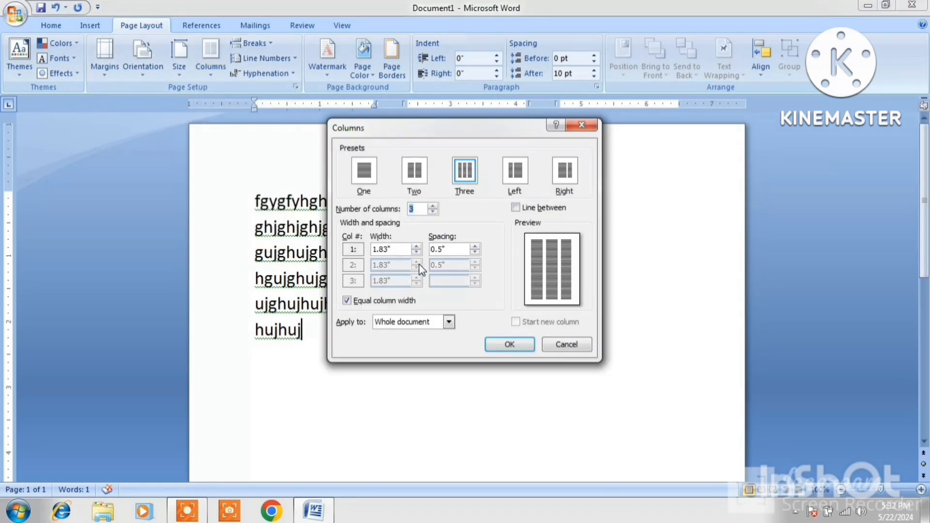
click(449, 323)
click(419, 343)
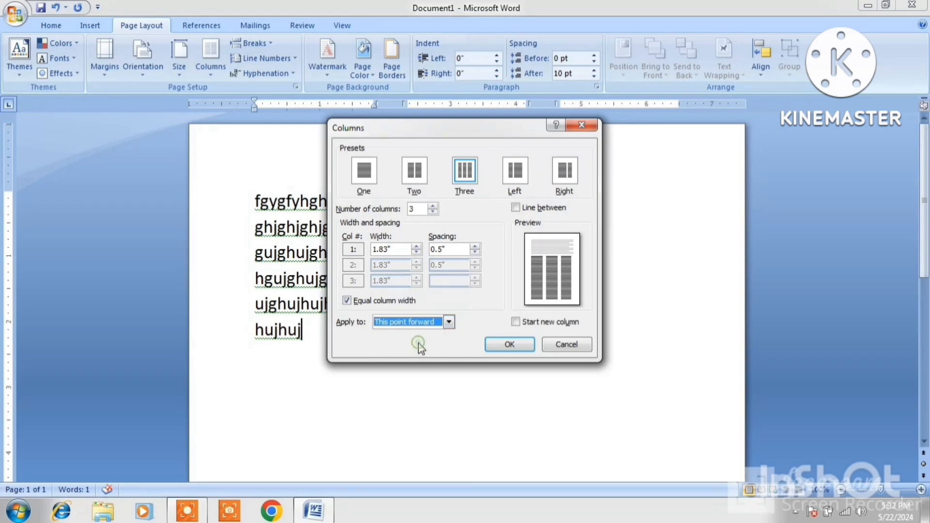
click(515, 322)
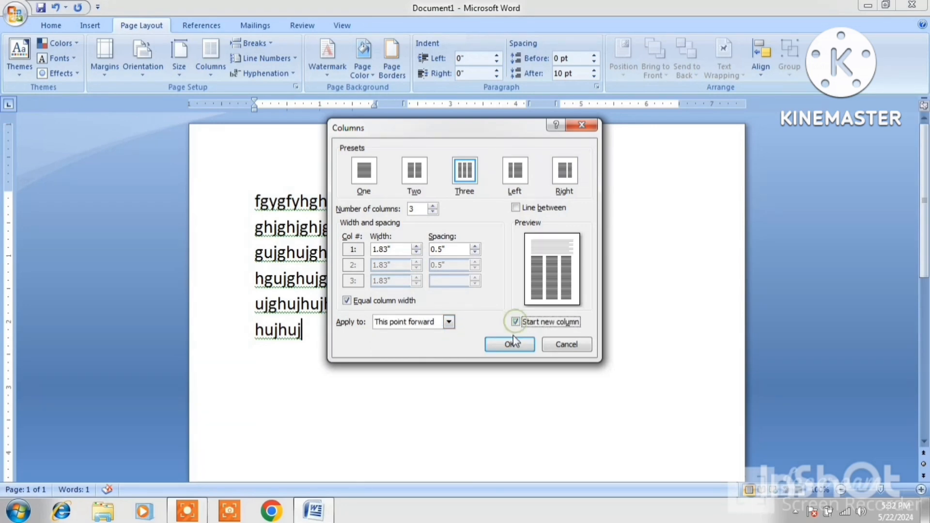
click(511, 345)
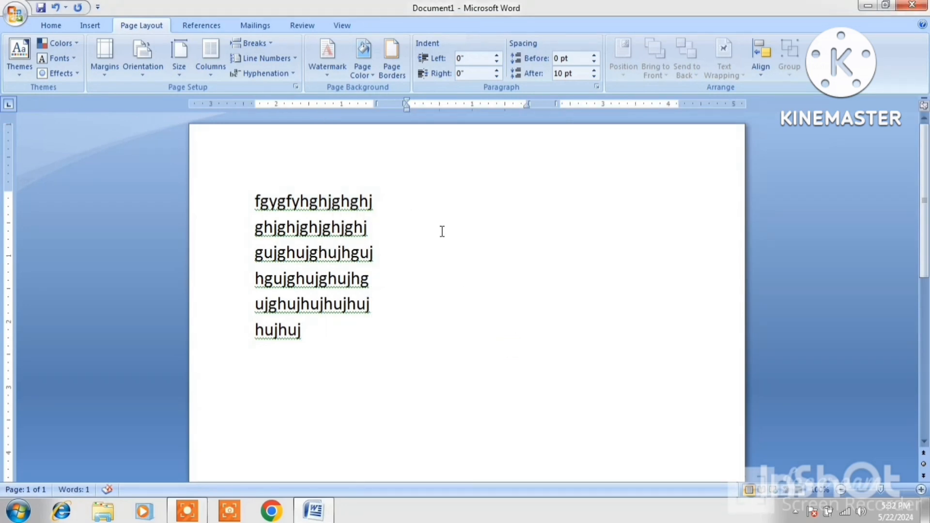
Step: Fill the second column with six lines of filler text, from "ftyfyfyfgygygyu" to "uihuihui"
text(ftyfyfyfgygygyu)
key(Return)
text(guiguighuighu)
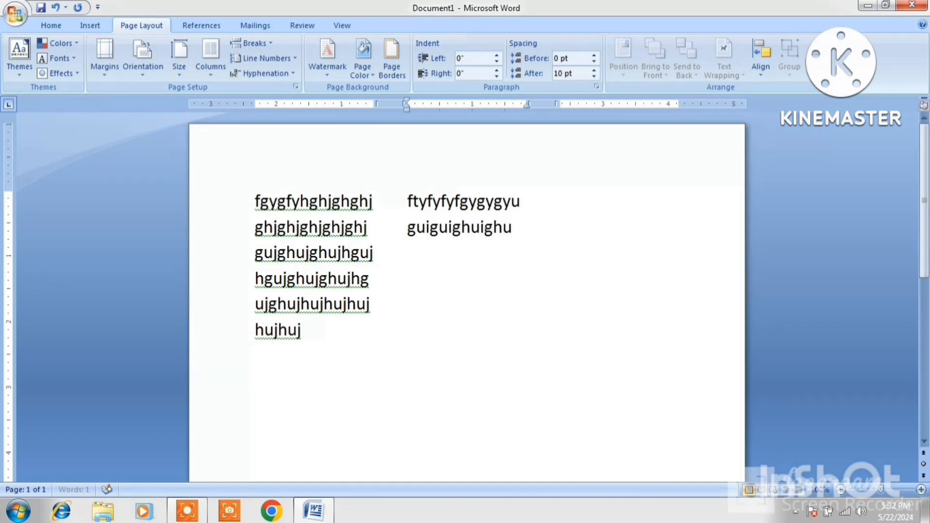
text(g)
key(Return)
text(huihguighuighui)
key(Return)
text(ghuighuighuihui)
key(Return)
text(huihuh)
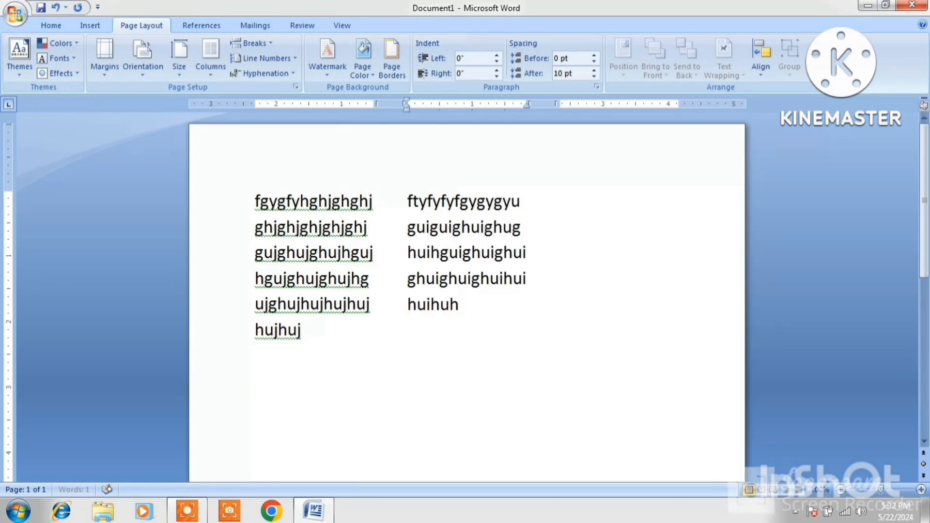
text(uhuhuih)
key(Return)
text(uihuihui)
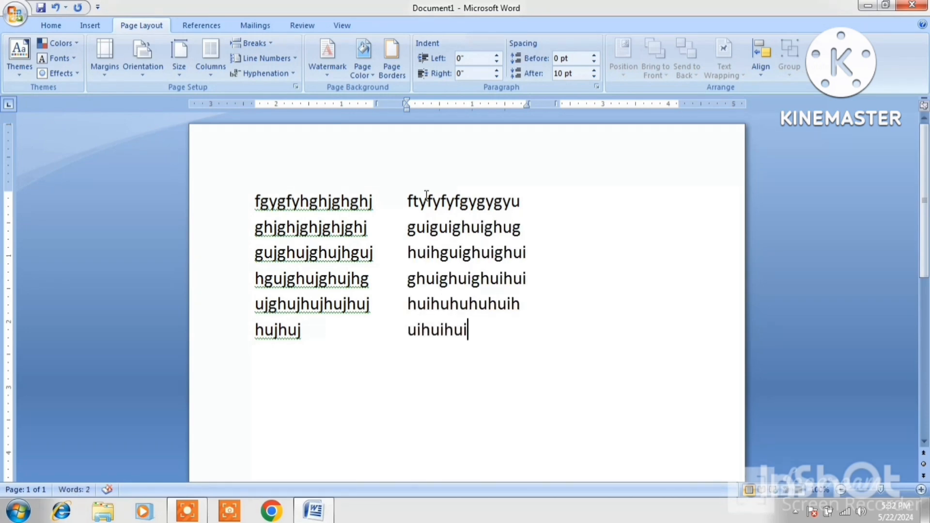
Step: Start the third column after the second column's text, using three columns applied to This point forward with Start new column
click(207, 73)
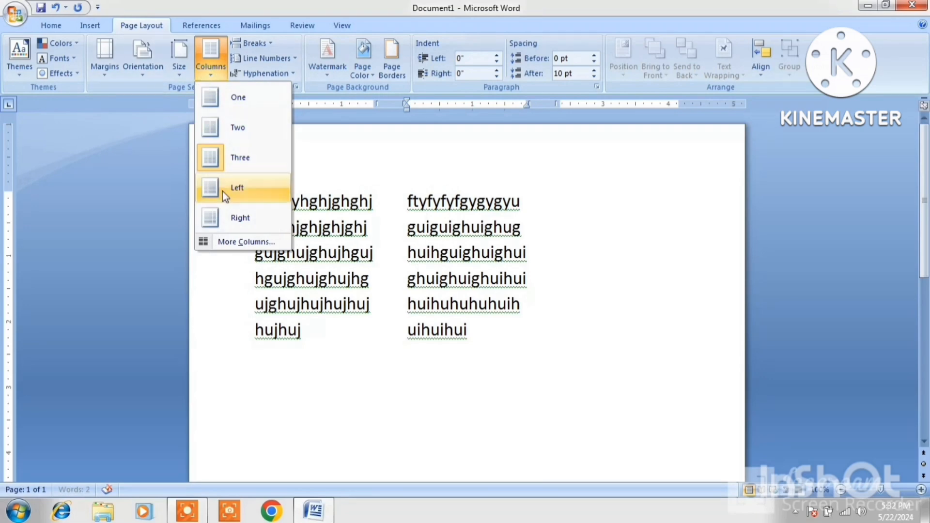
click(224, 241)
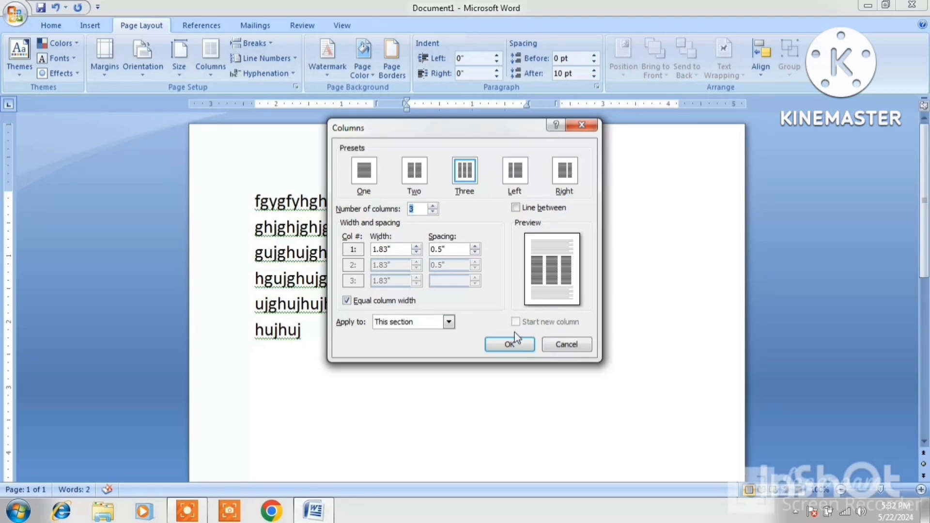
click(449, 322)
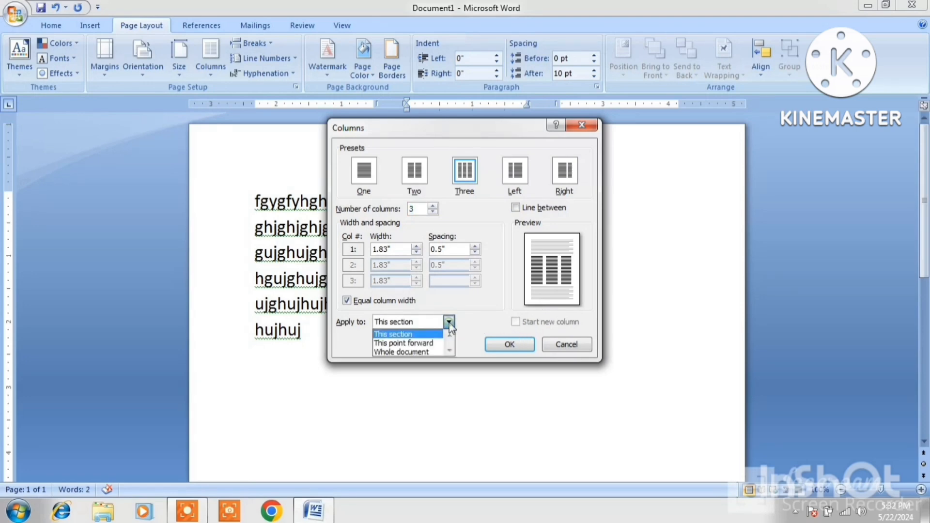
click(419, 342)
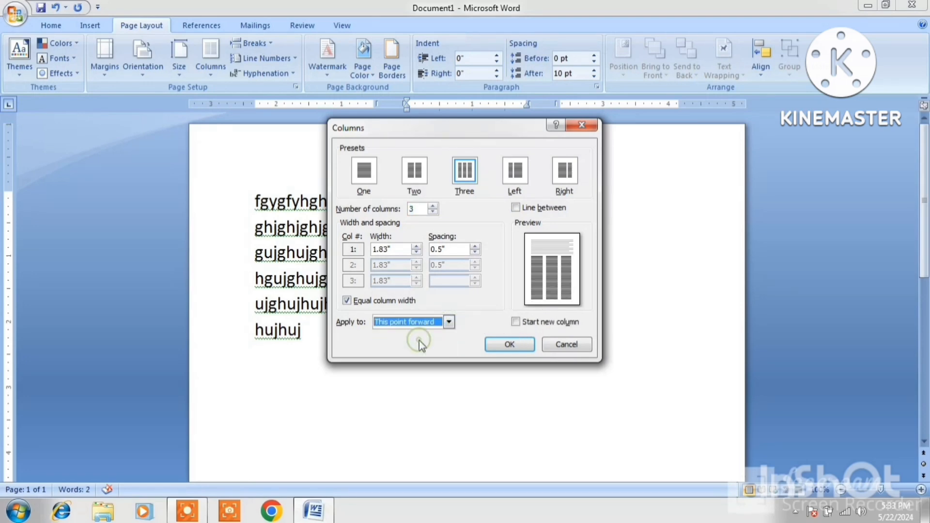
click(515, 322)
click(509, 344)
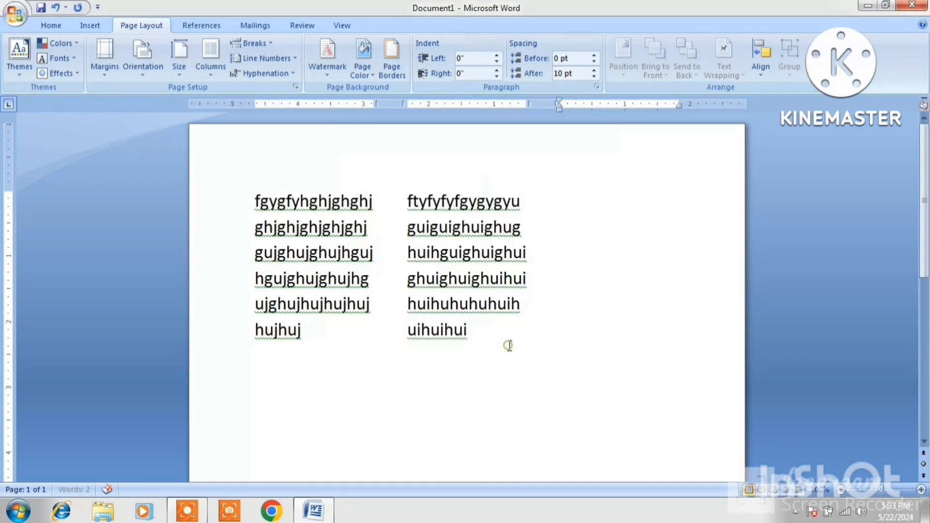
Step: Fill the third column with five lines of filler text, from "gygyuguiguighui" to "hjoihhhjihj"
text(gygyuguiguighuih)
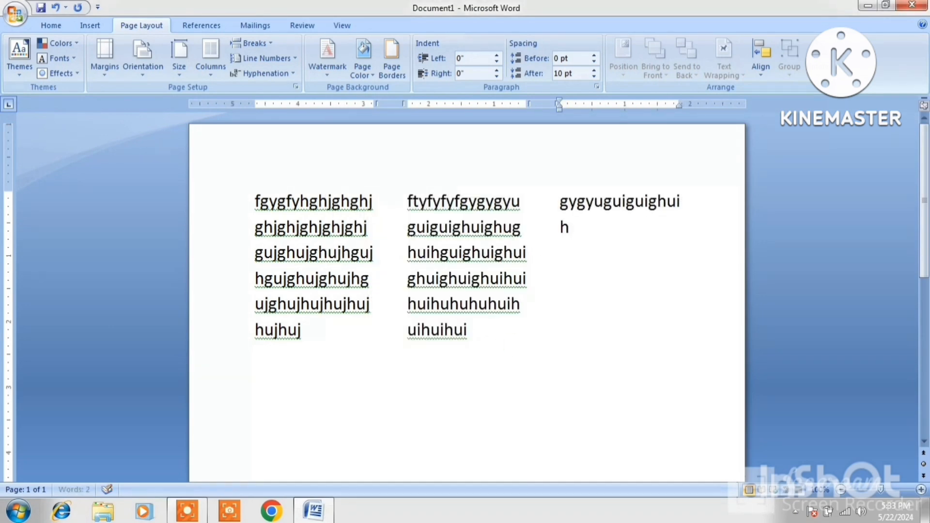
text(uihyuihyuihyuihyiohuihiuhiohiohioh)
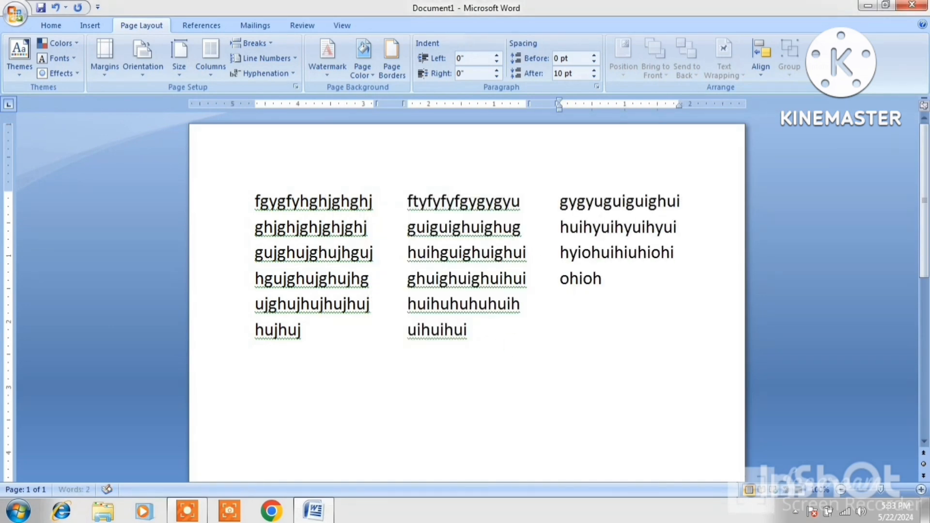
text(iohjiohjio hjoihhhjihjoihhhjihj)
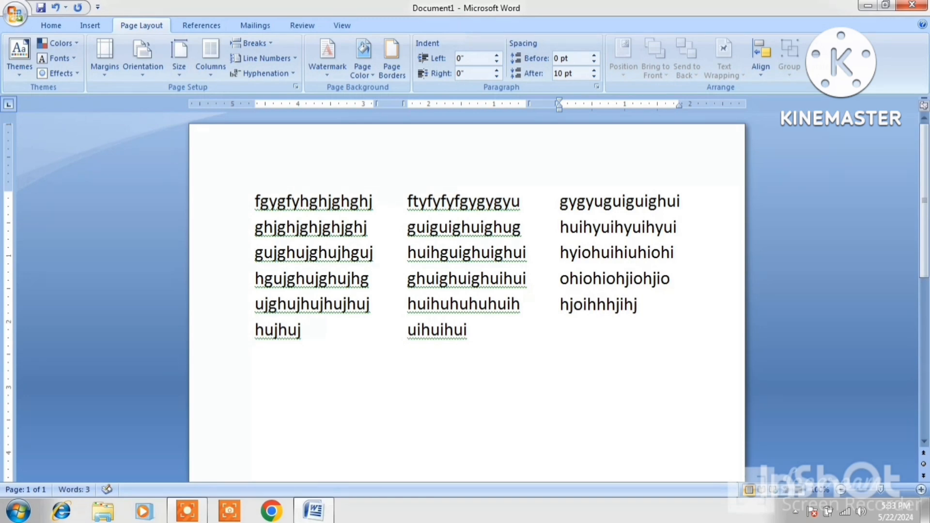
Step: Add a line between the three columns of this section
click(213, 76)
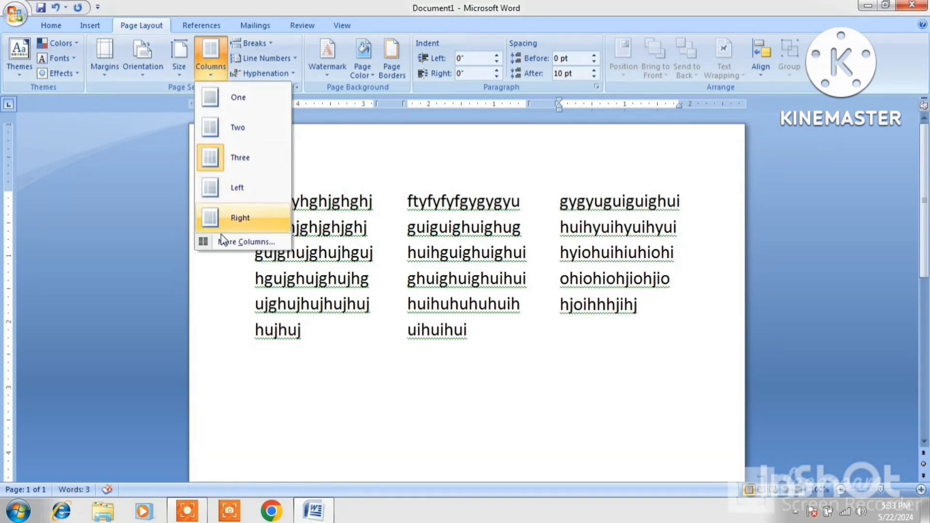
click(246, 241)
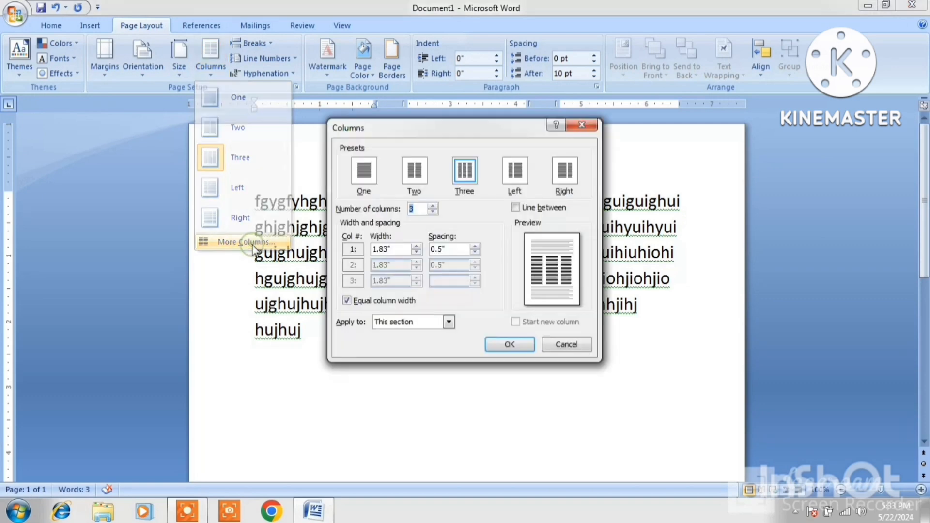
click(514, 209)
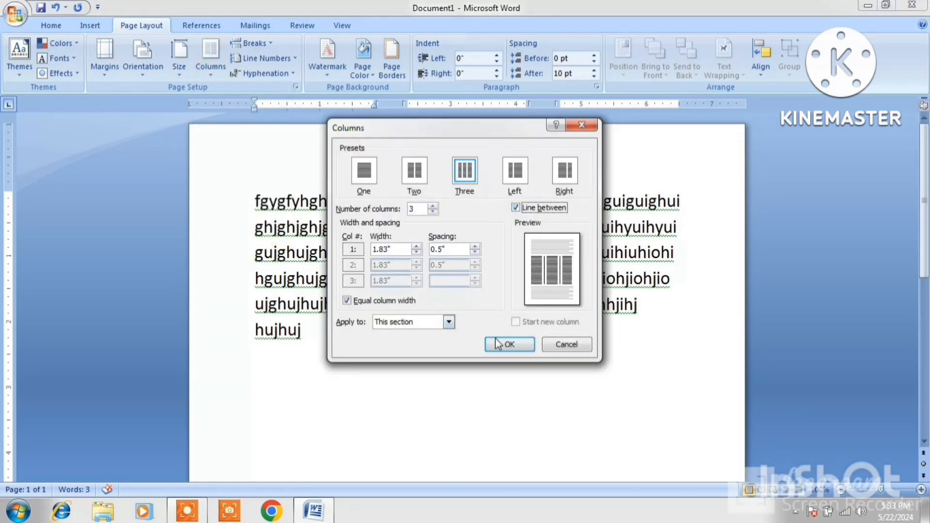
click(511, 350)
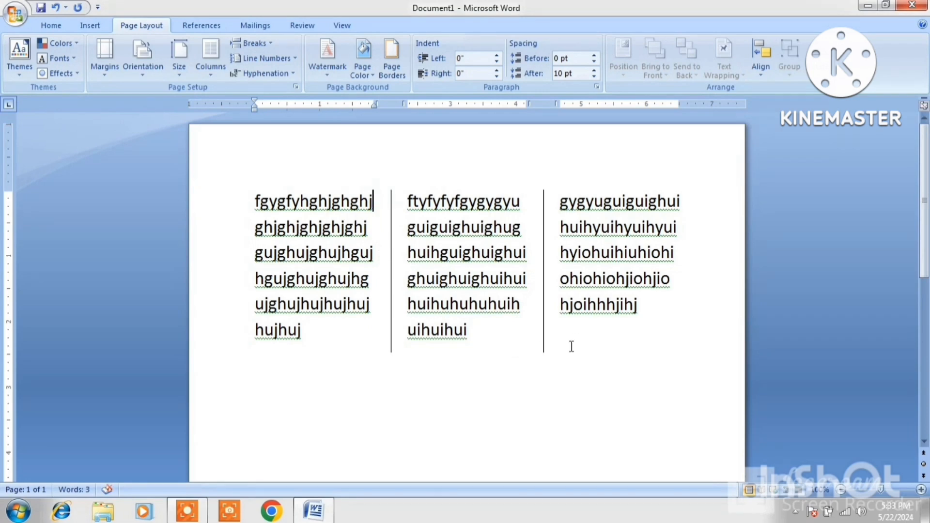
Step: Add filler text in the last line of each column, starting with "bjbh" in the first, "bjbjbn" in the second and "bjmbnj" in the third
text(bjbh)
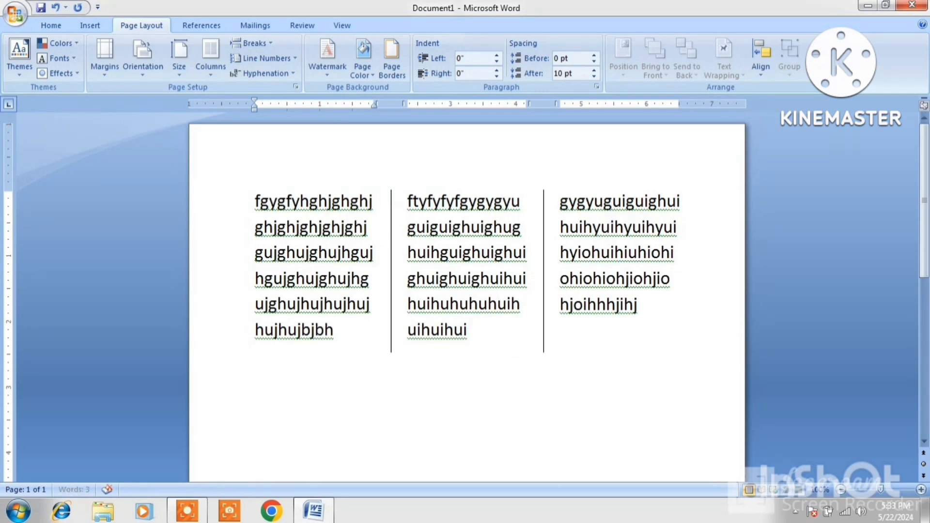
text(jbjbnjbnjnbkjnjknjknjnjk)
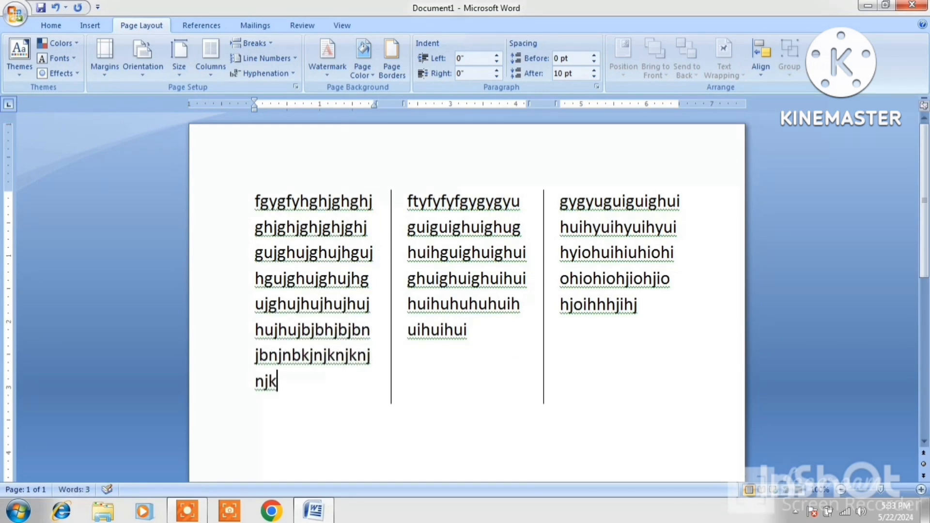
click(440, 343)
text(bjbjbnjbjbjbjb)
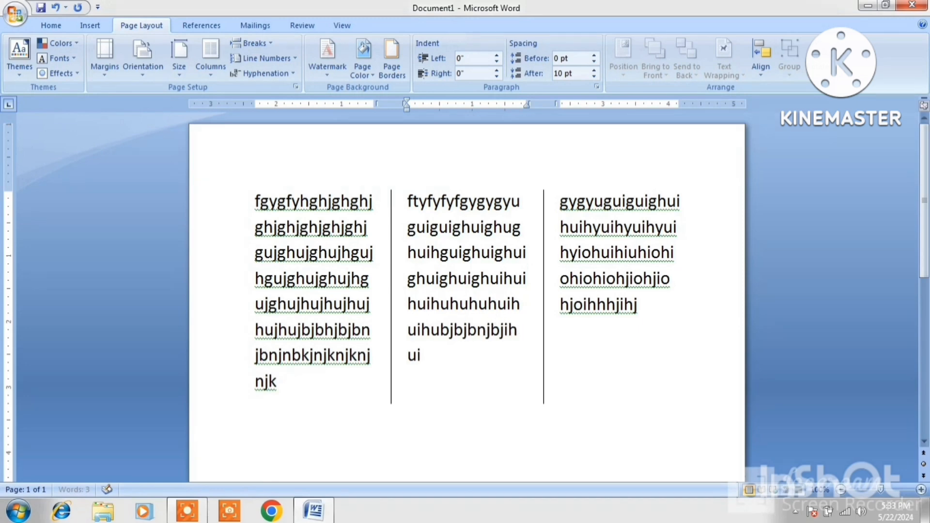
text(jbnjbnj)
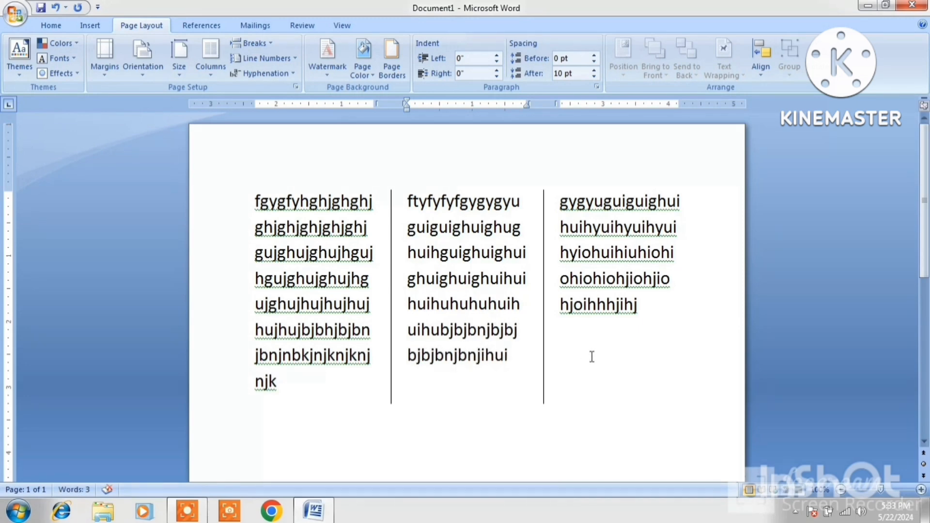
text( bjmbnjknkjnjnjknkjnnjkknk)
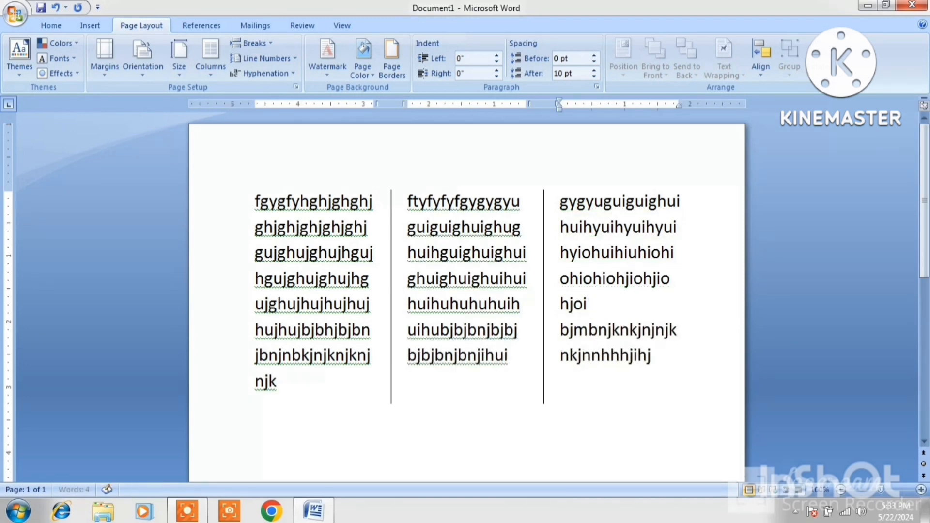
text(nnkknnknnn)
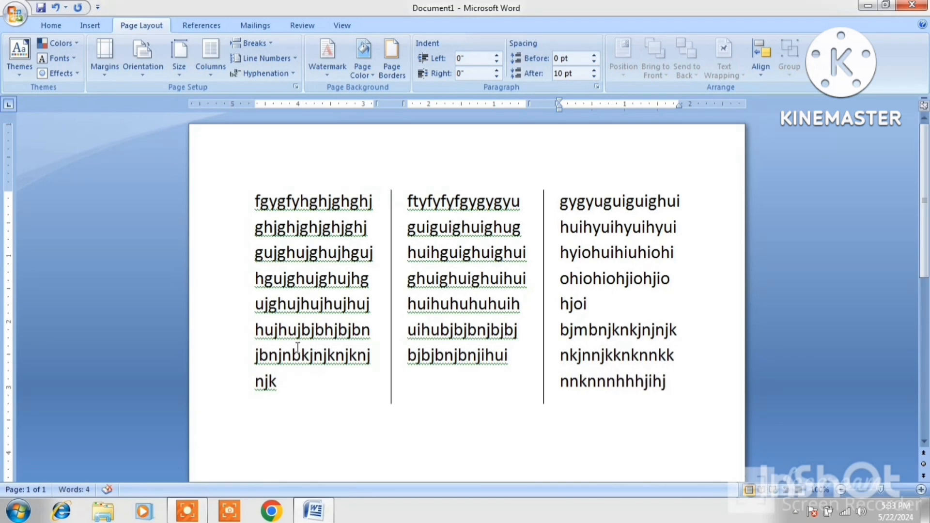
Step: Append more filler text to the end of the first column, starting with "bnjnjnjn" and ending with "bjjbnnnnbn"
click(291, 387)
text(bnjnjnjn)
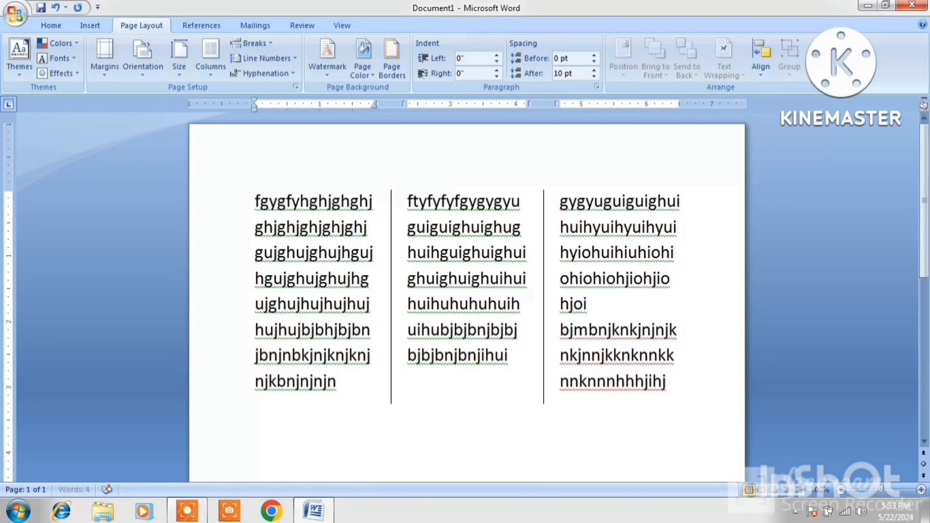
text(jnj)
key(Return)
text(bjjbnnnnbn)
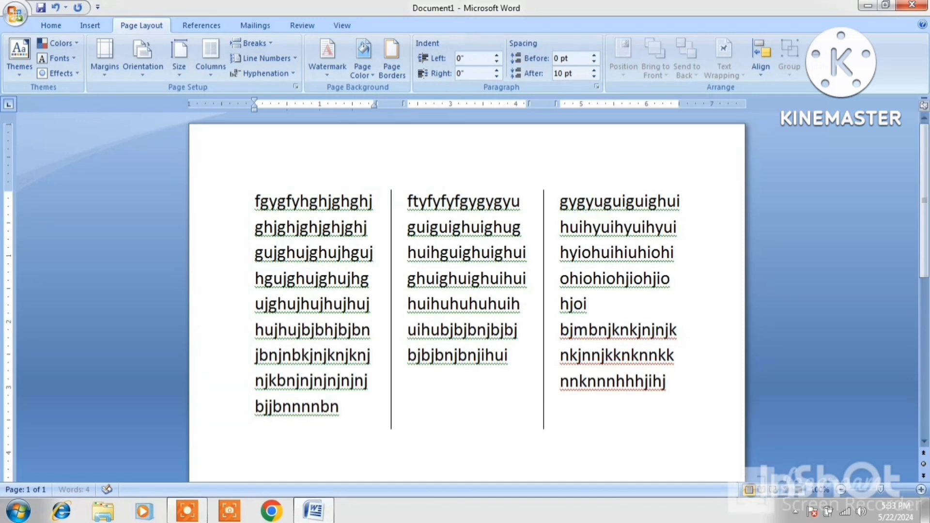
Step: Change the first column's section to a one-column layout and select all of its text
click(210, 69)
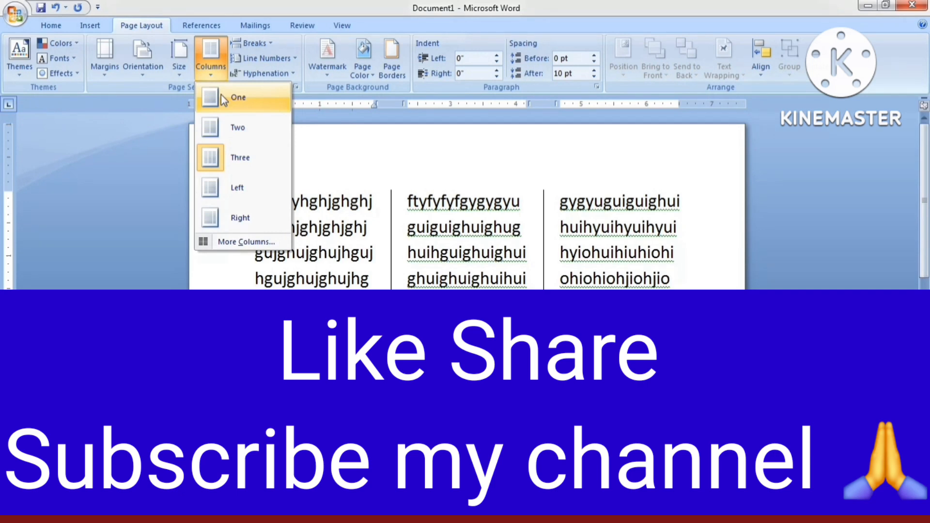
click(222, 96)
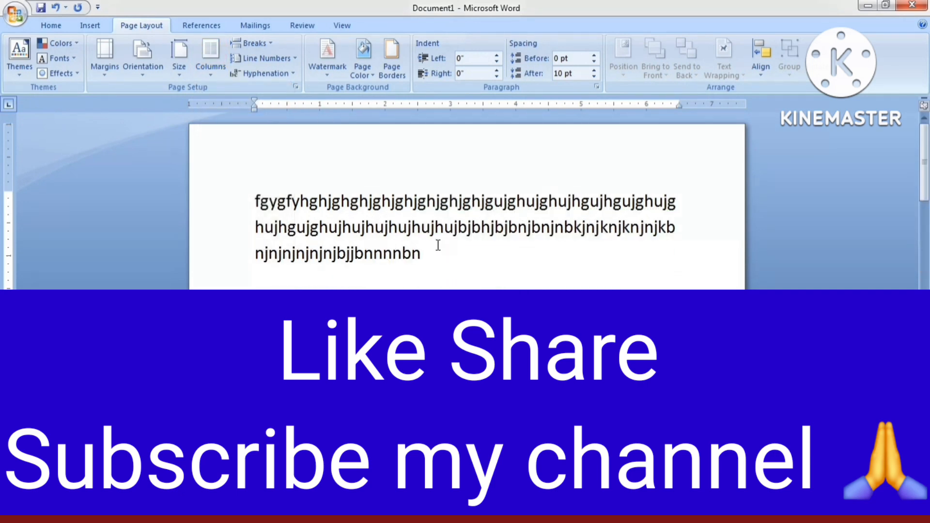
click(253, 199)
drag(254, 200, 447, 258)
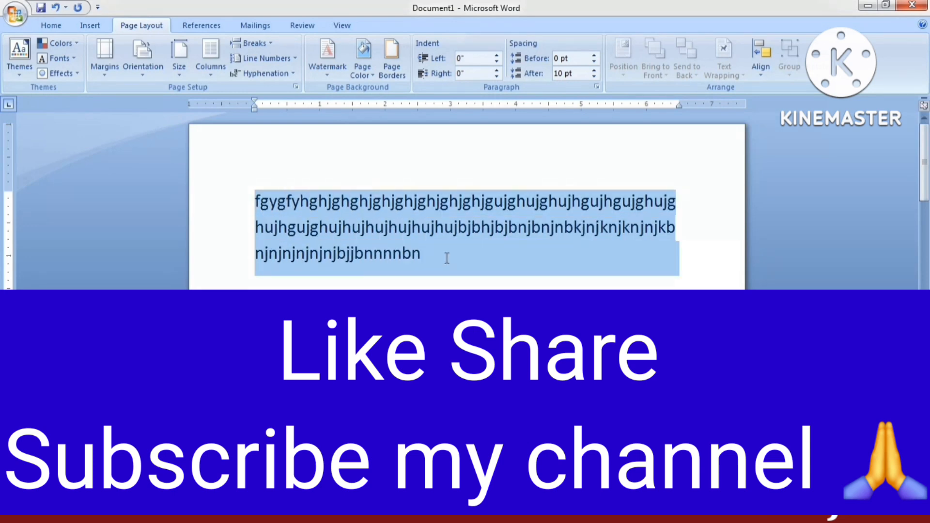